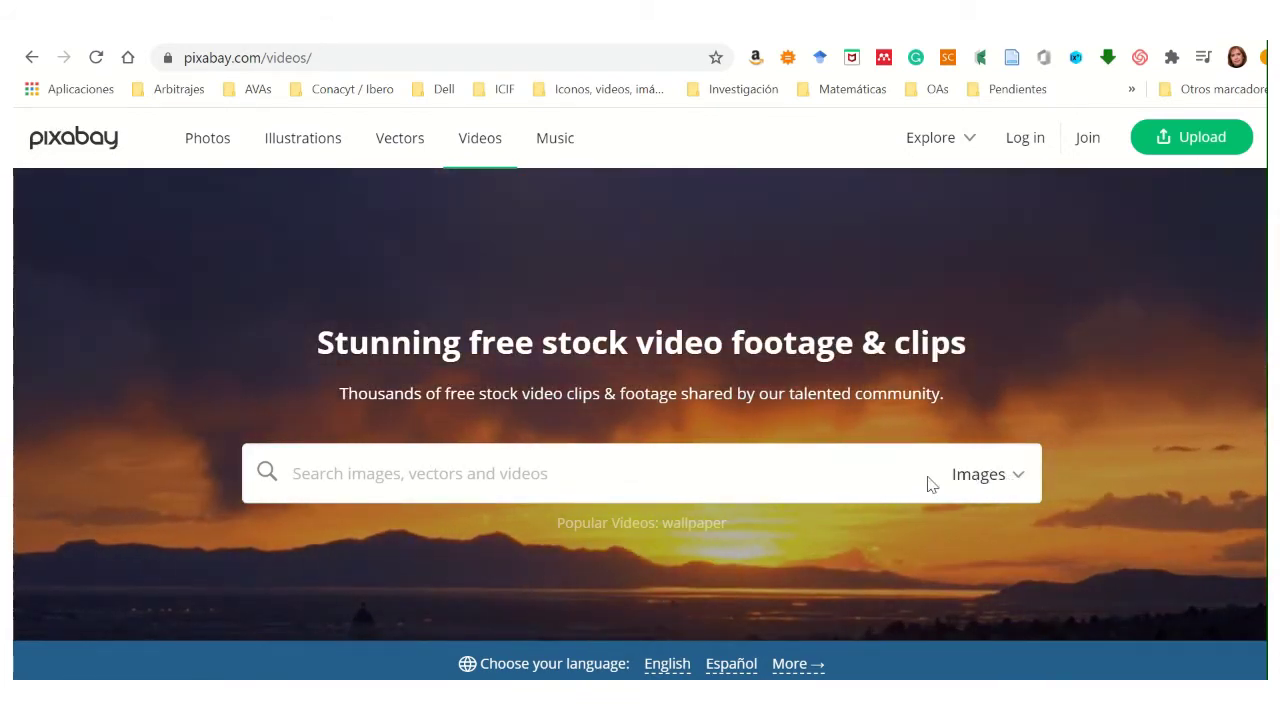
Step: Search Pixabay's free videos for 'background'
click(1006, 482)
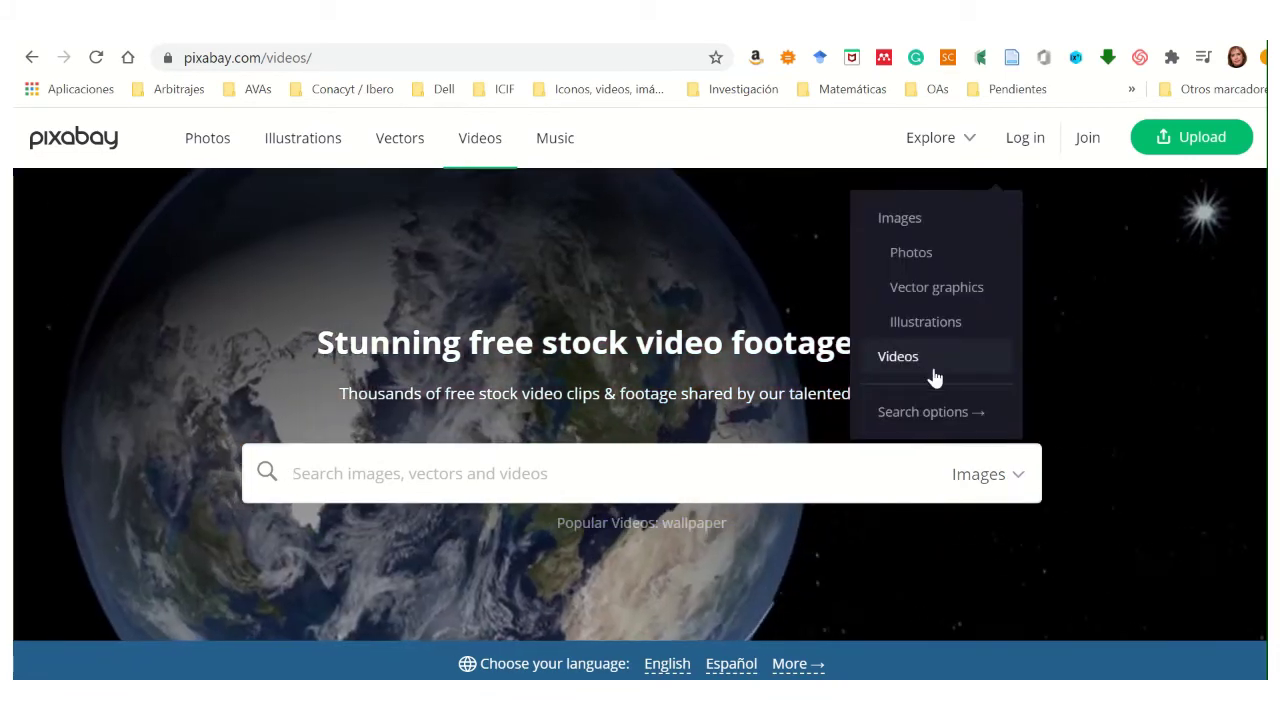
click(934, 377)
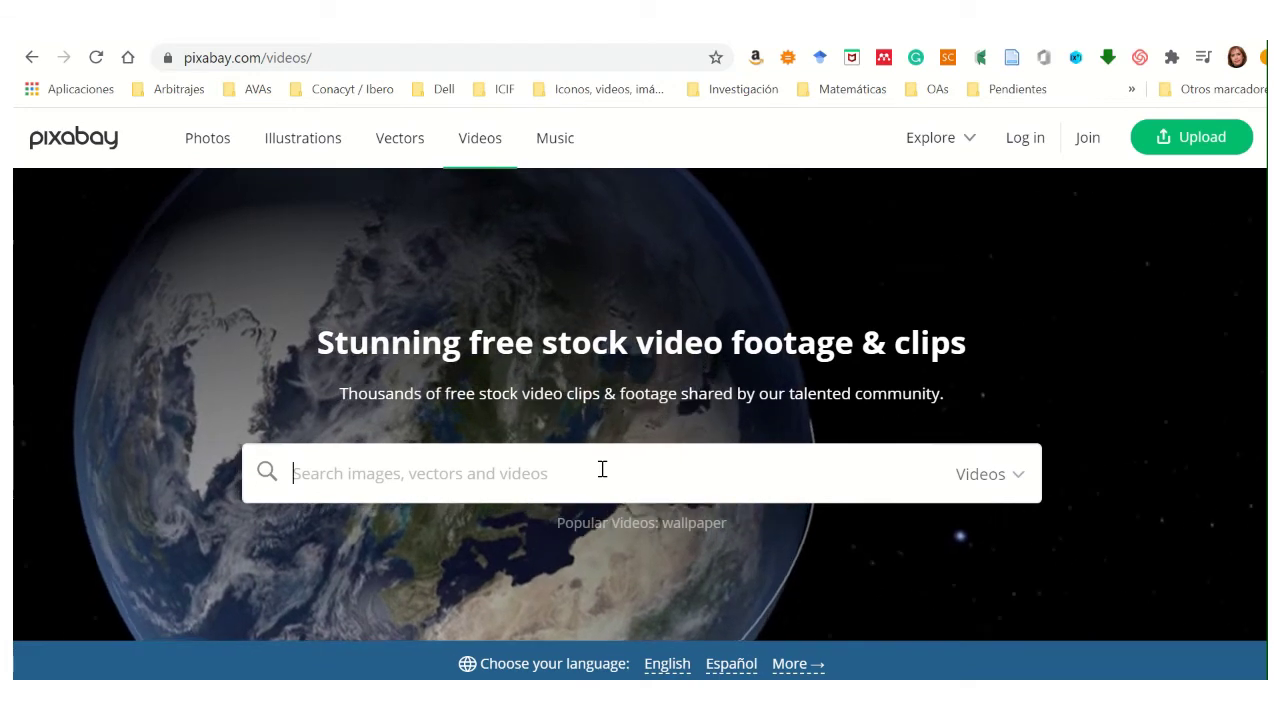
text(backb)
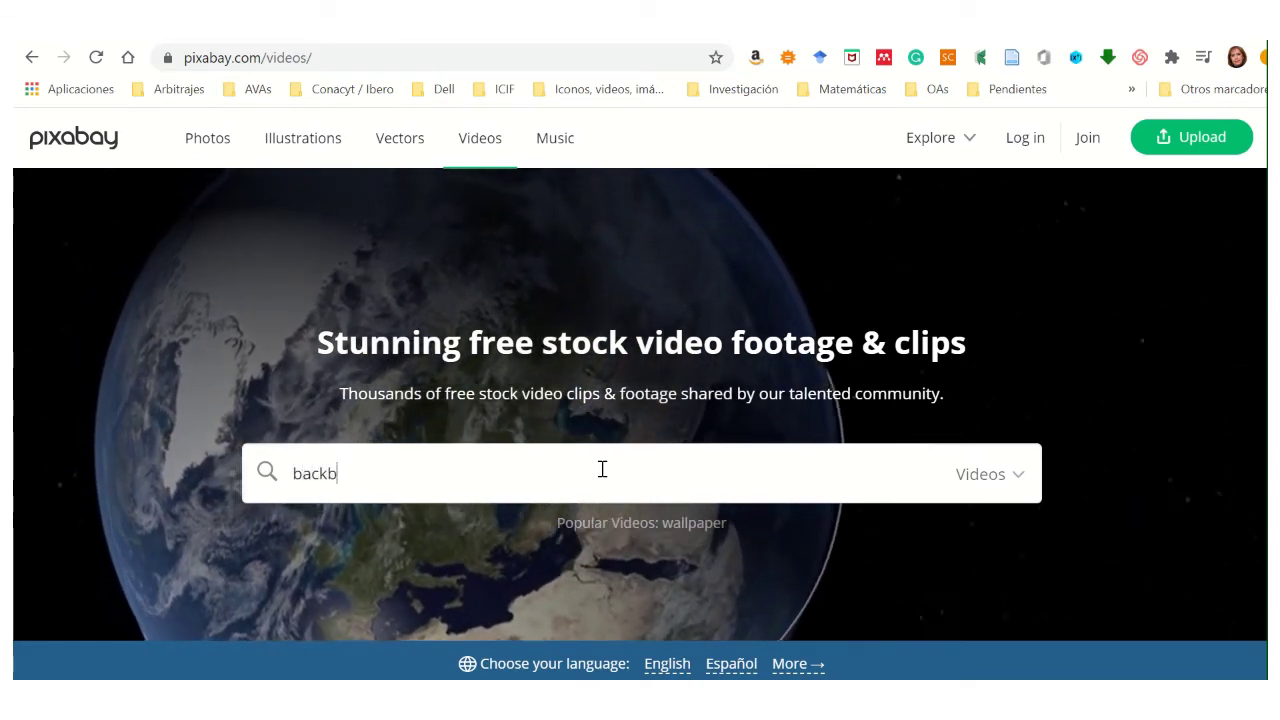
key(BackSpace)
text(ground)
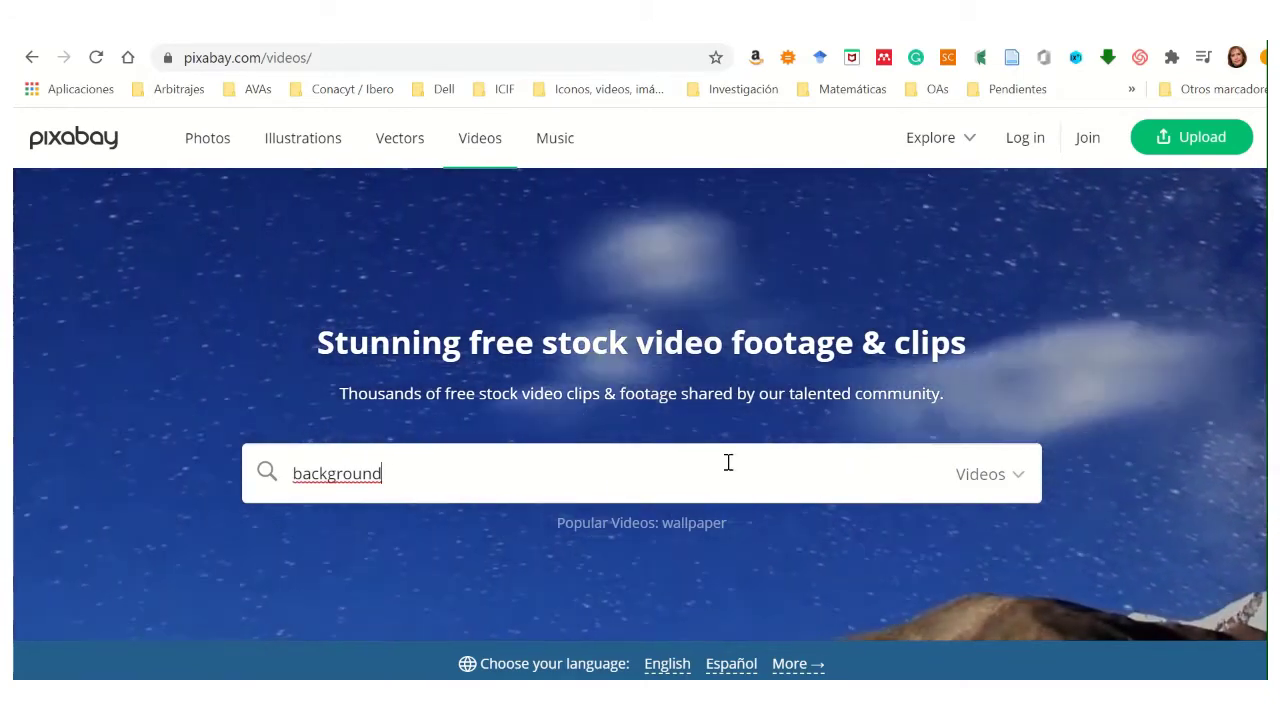
key(Return)
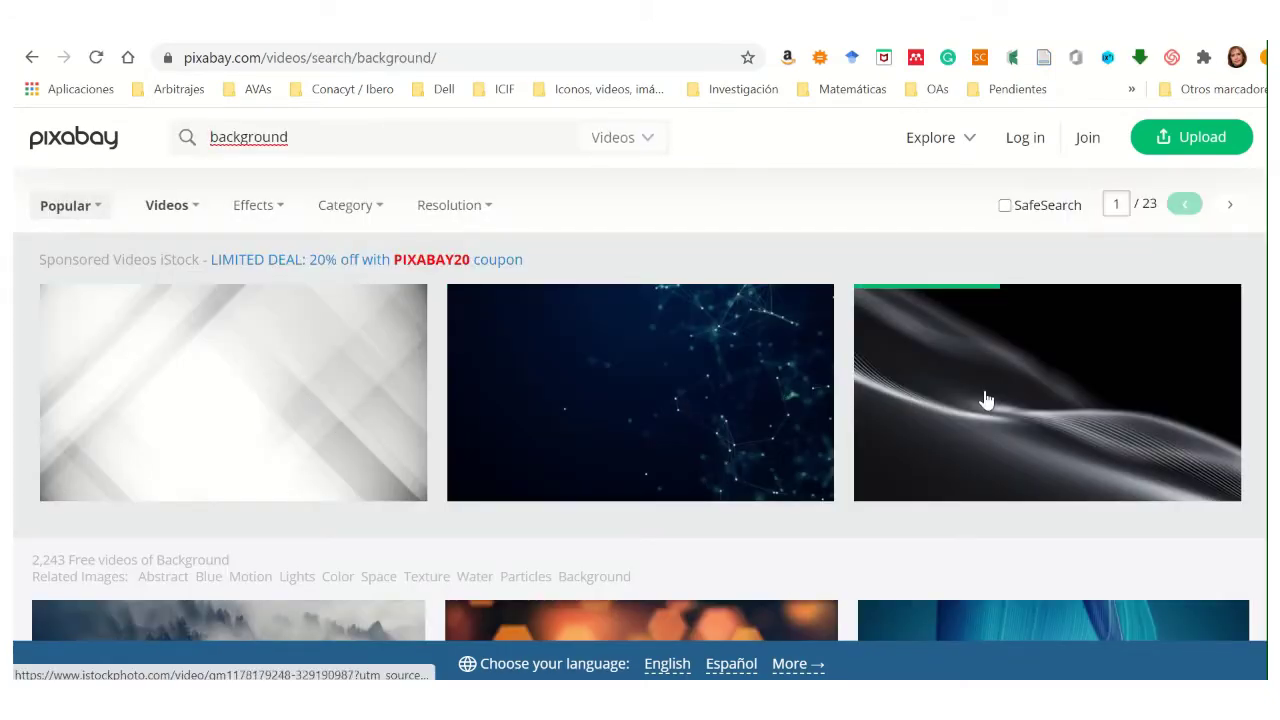
Step: Scroll through the background video results down to the abstract light particle clips
scroll(985, 400, down, 4)
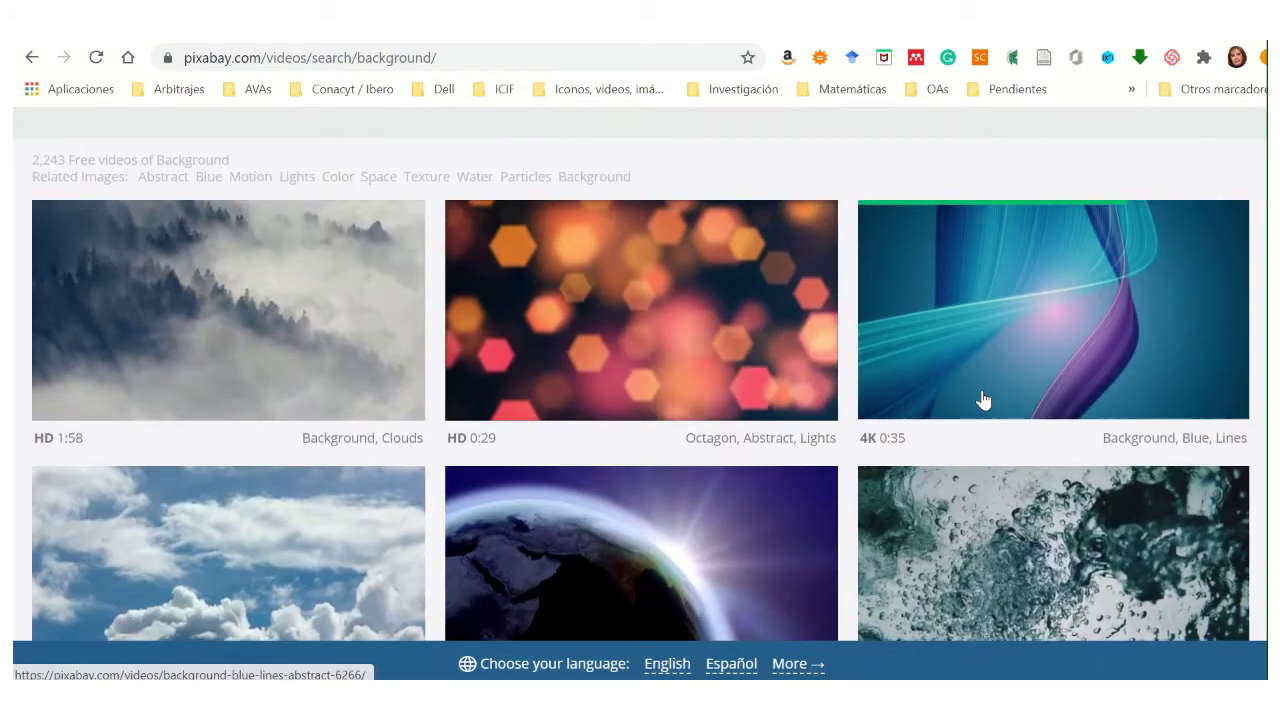
scroll(983, 400, down, 2)
scroll(983, 400, down, 3)
scroll(983, 400, down, 2)
scroll(980, 400, down, 2)
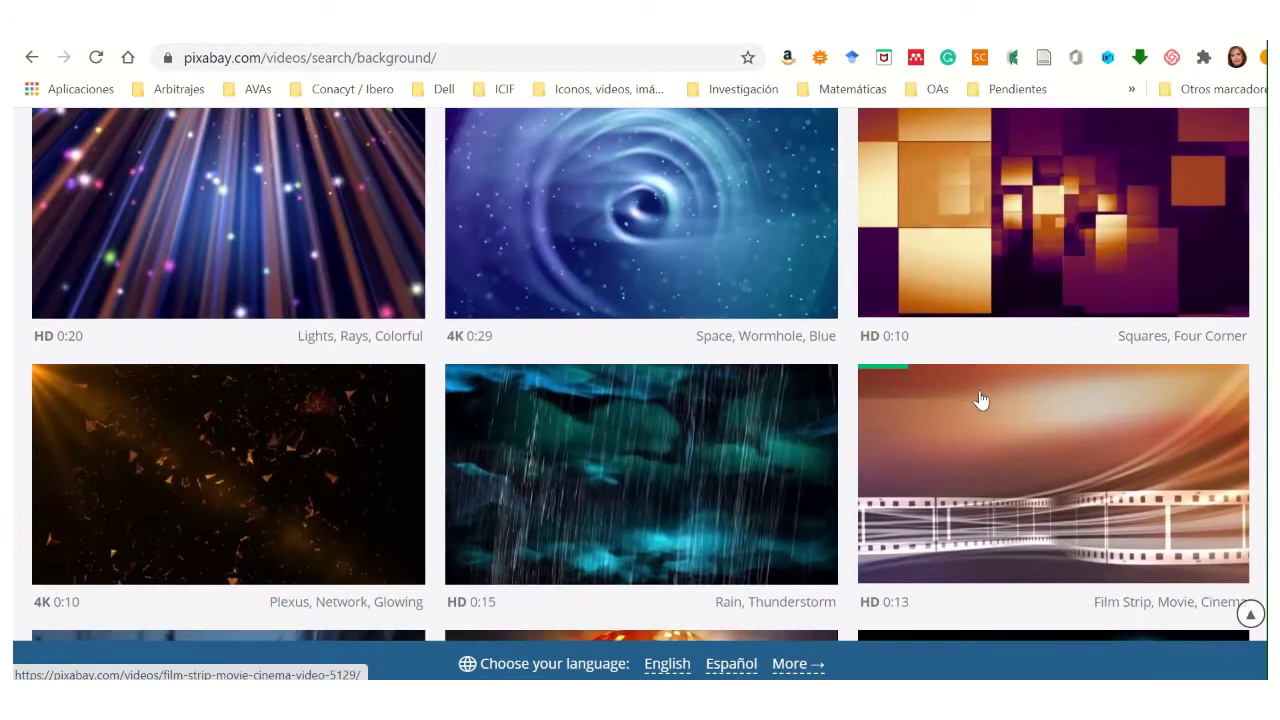
scroll(980, 400, down, 3)
scroll(978, 396, down, 2)
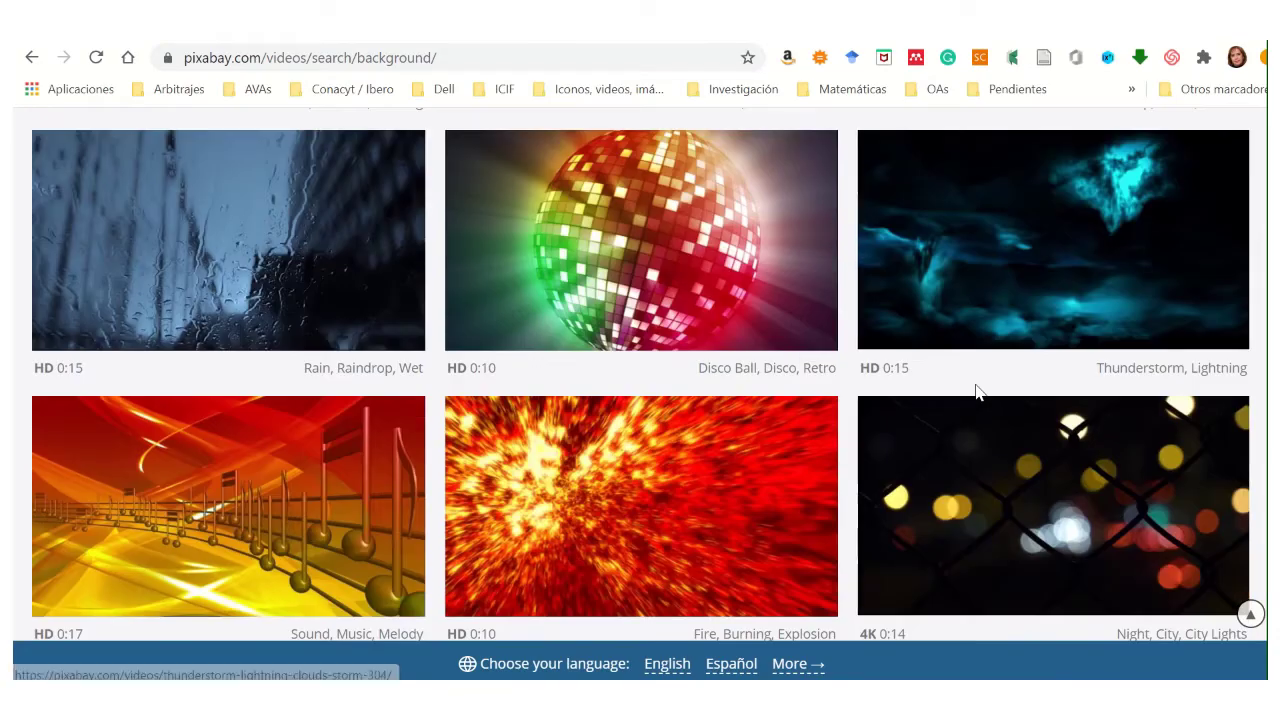
scroll(975, 393, down, 2)
scroll(977, 385, down, 3)
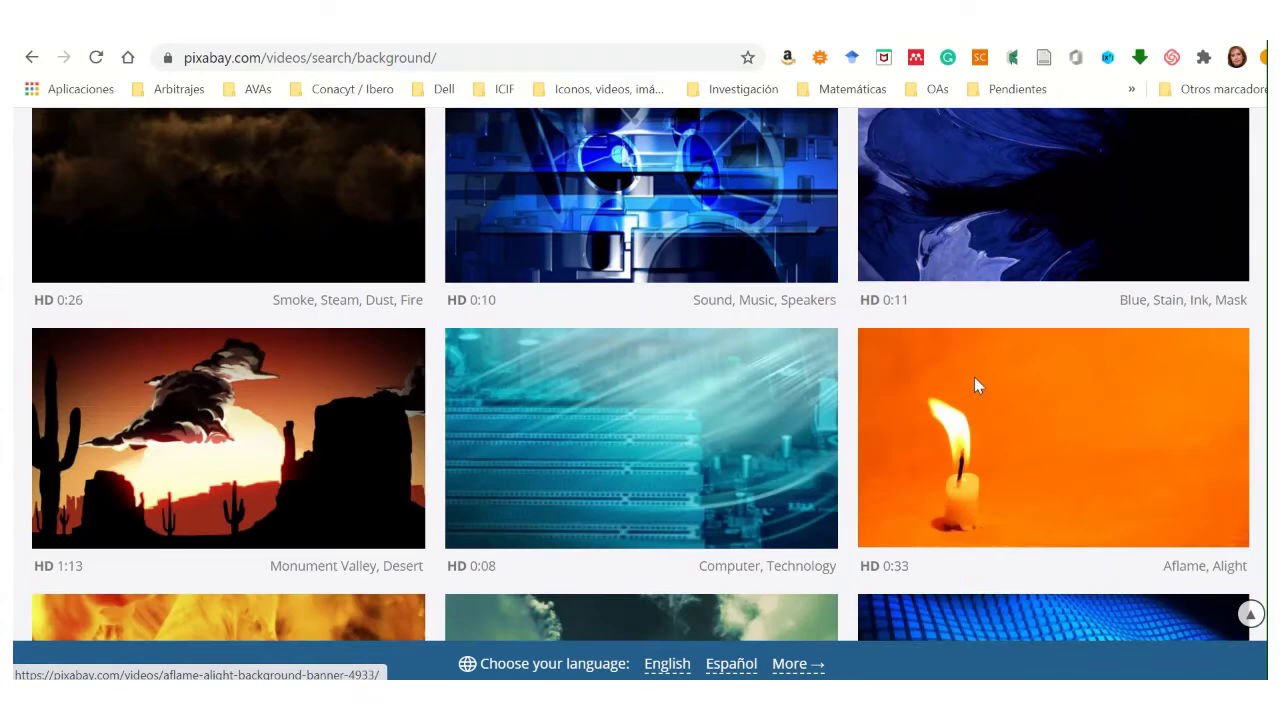
scroll(977, 385, down, 2)
scroll(977, 385, down, 4)
scroll(975, 386, down, 3)
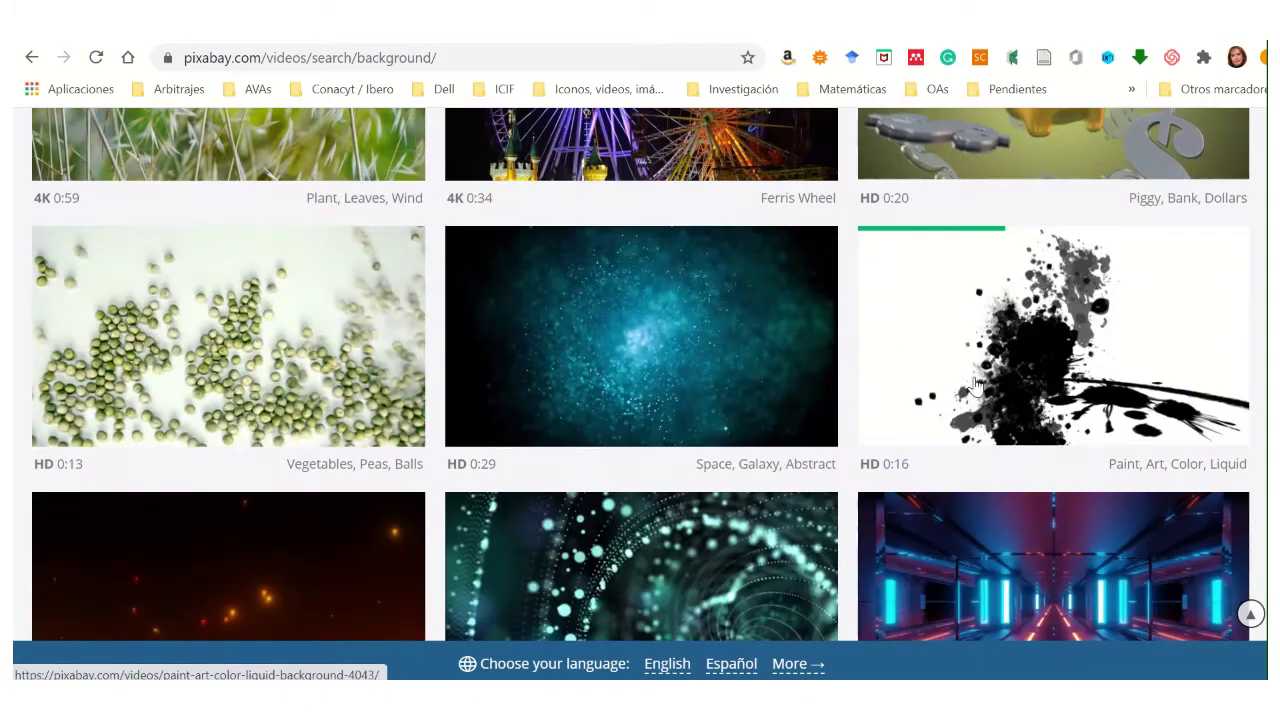
scroll(975, 385, down, 2)
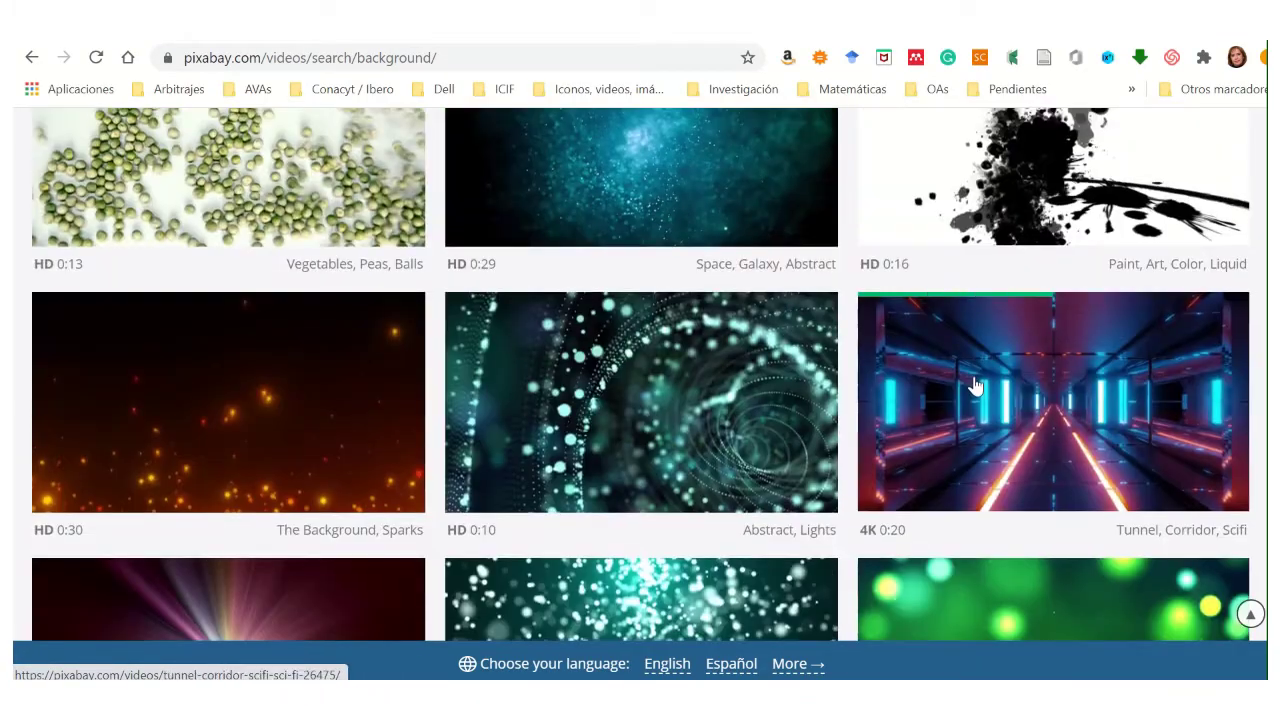
Step: Download the Abstract Lights particles clip at 1920×1080, naming the file Tema abstracto 3
click(658, 416)
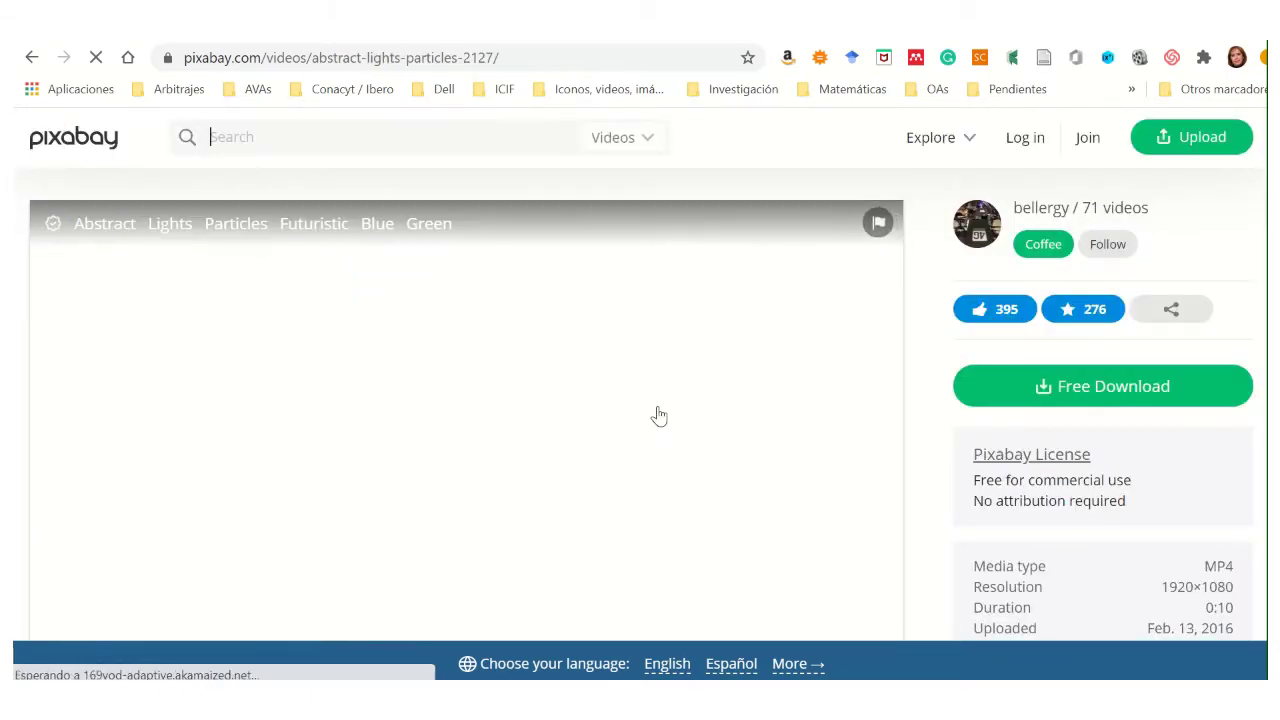
scroll(668, 400, down, 1)
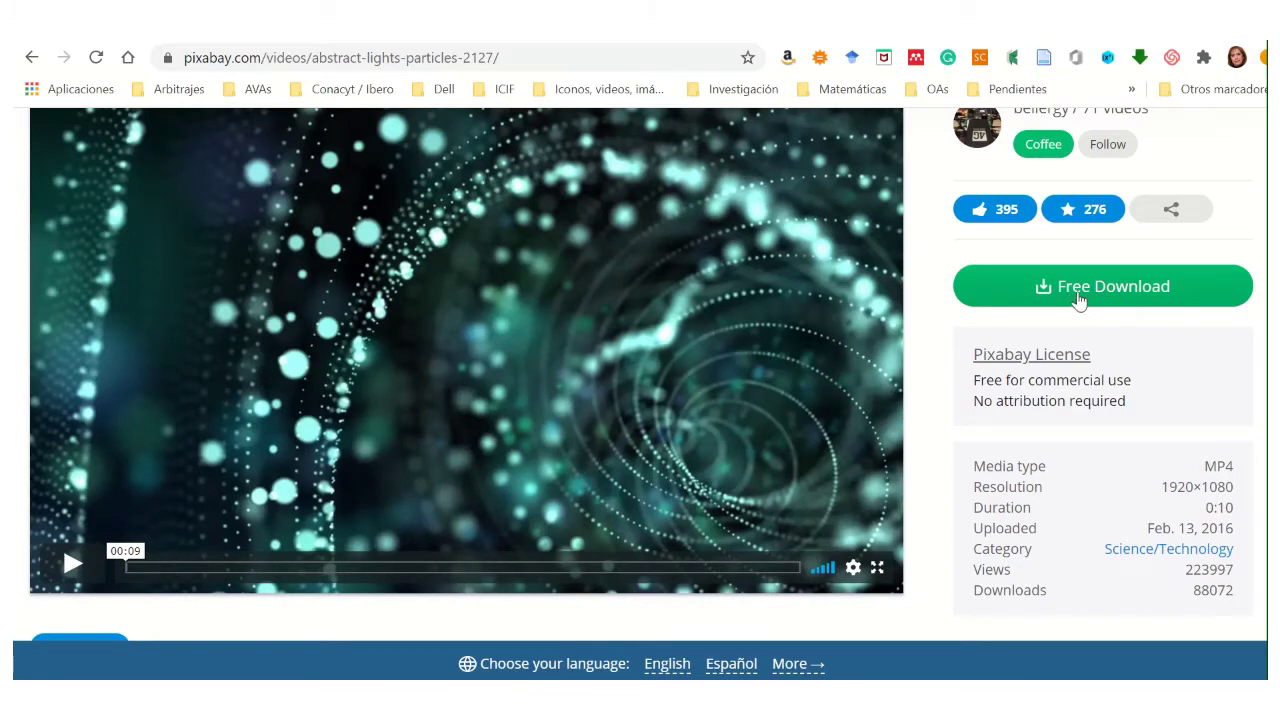
click(1078, 300)
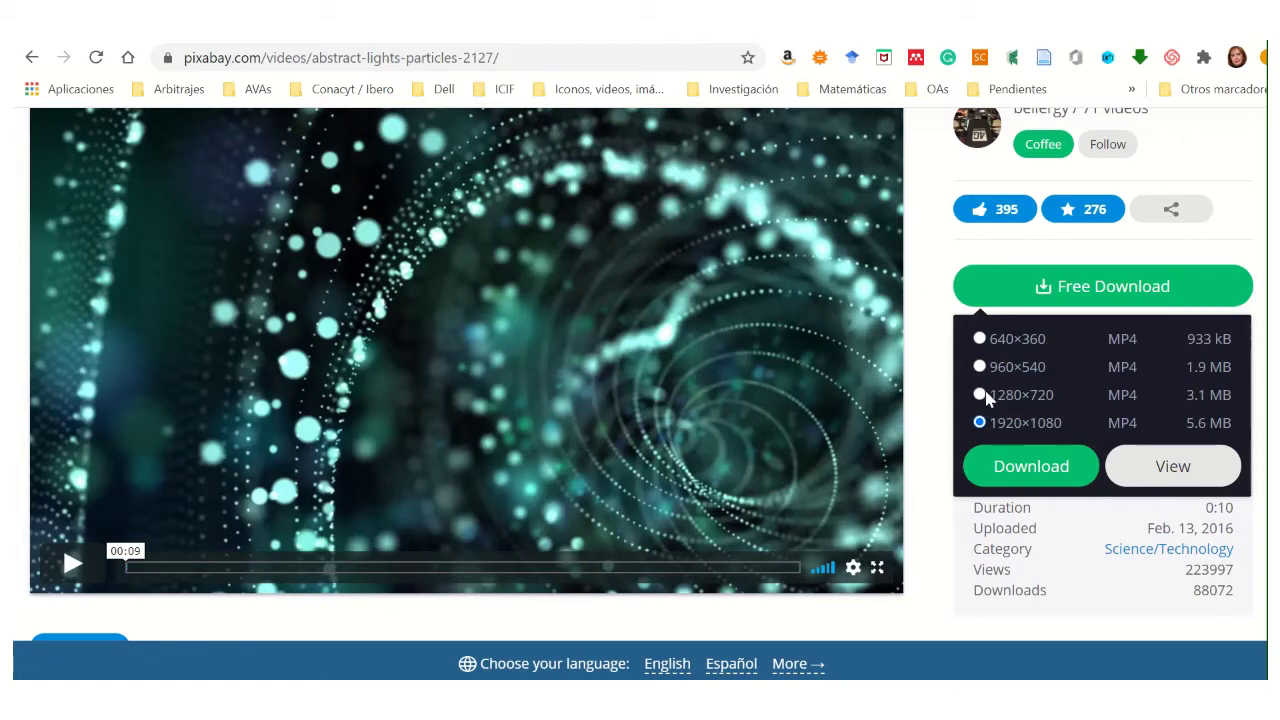
click(1036, 470)
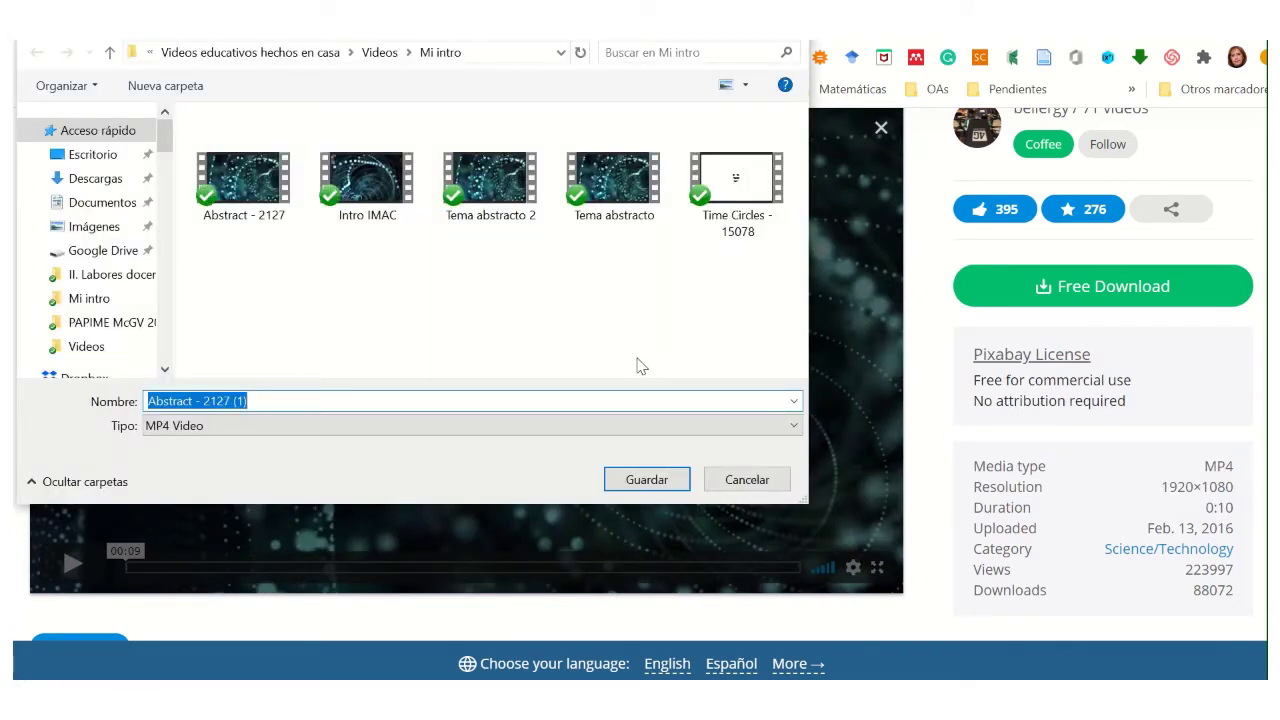
text(Tema abstrac)
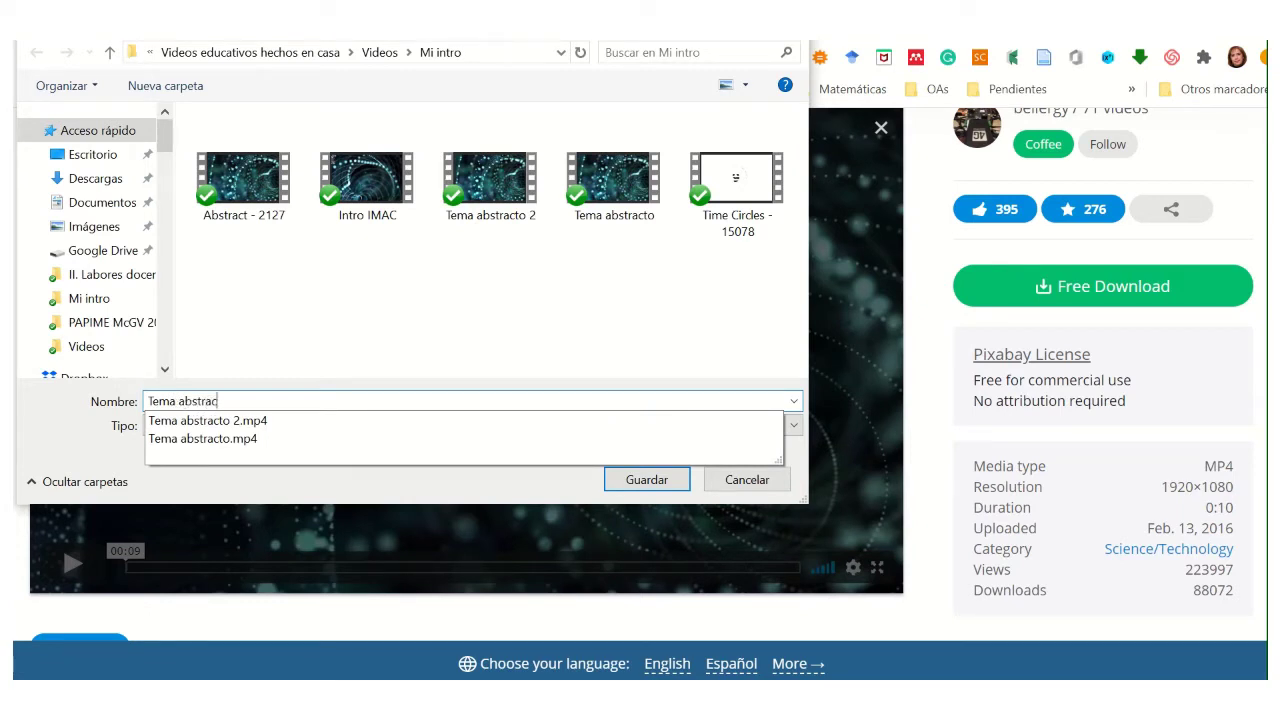
text(to 3)
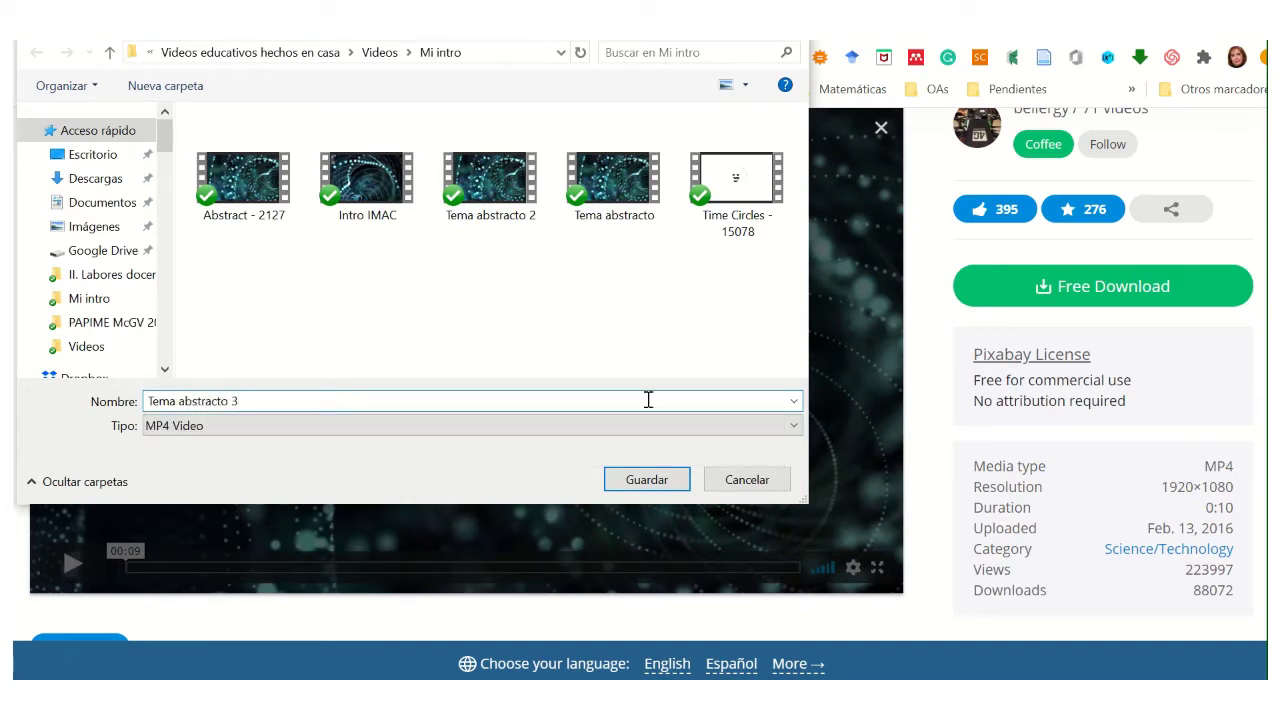
Step: Save the video as Tema abstracto 3 in the Mi intro folder
click(663, 481)
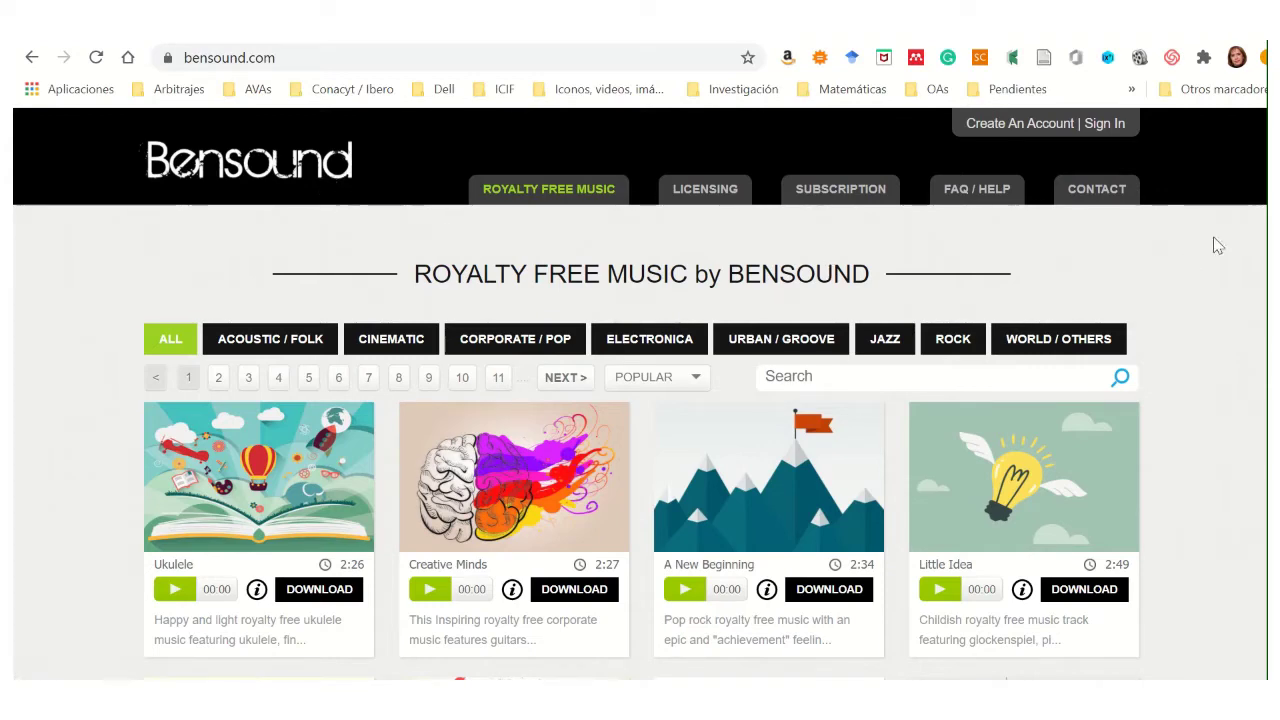
scroll(640, 394, down, 3)
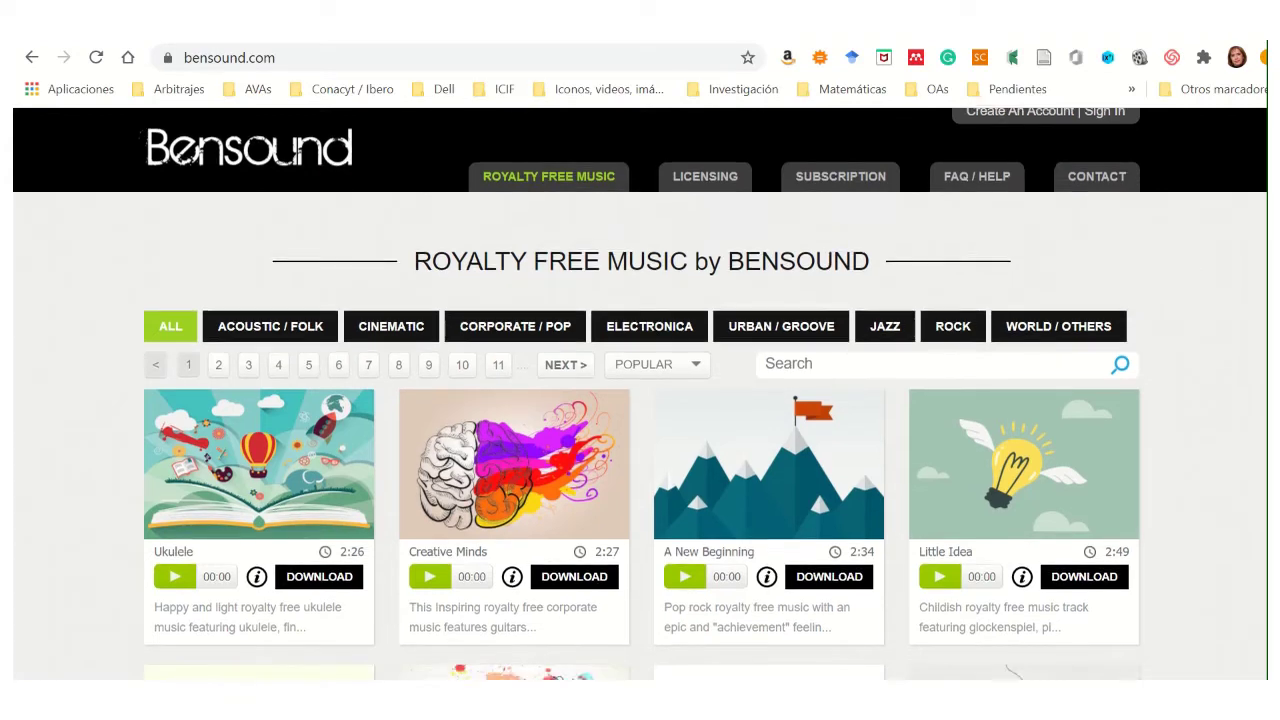
scroll(1244, 337, down, 3)
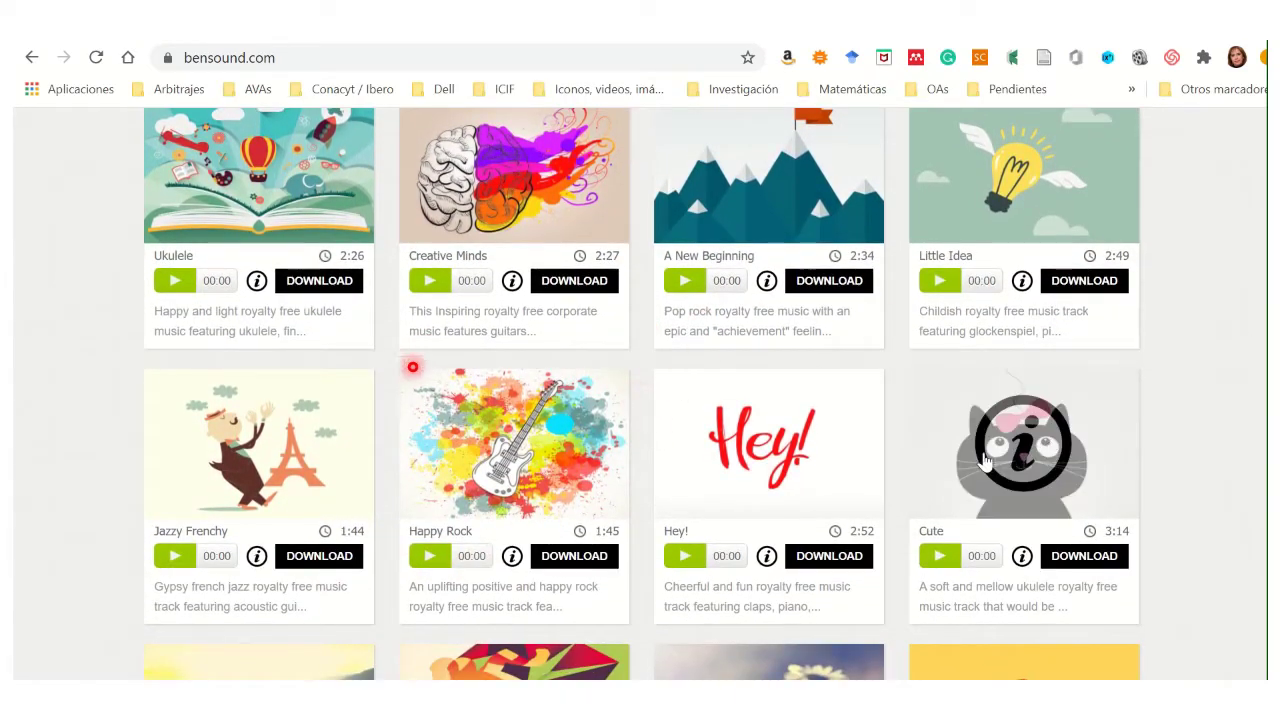
Step: Download Bensound's Cute track under the free license, saved as bensound-cute 2
mouse_move(920, 455)
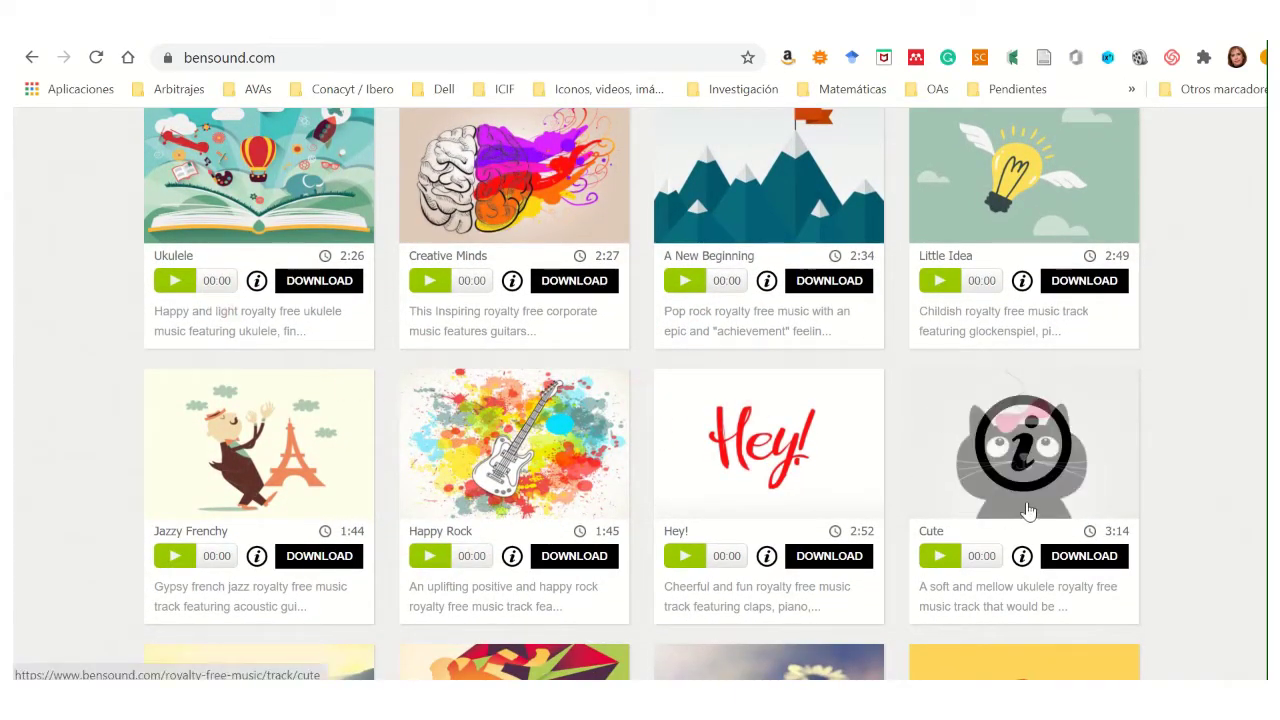
click(1074, 562)
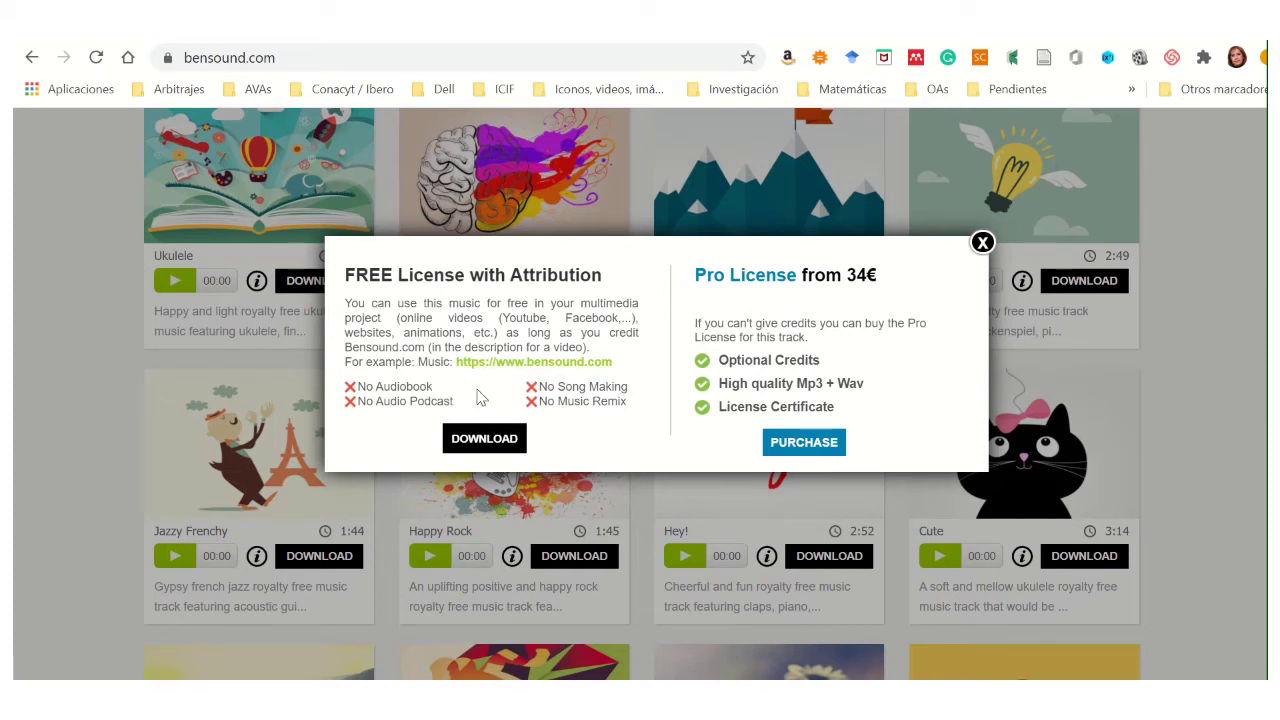
click(470, 441)
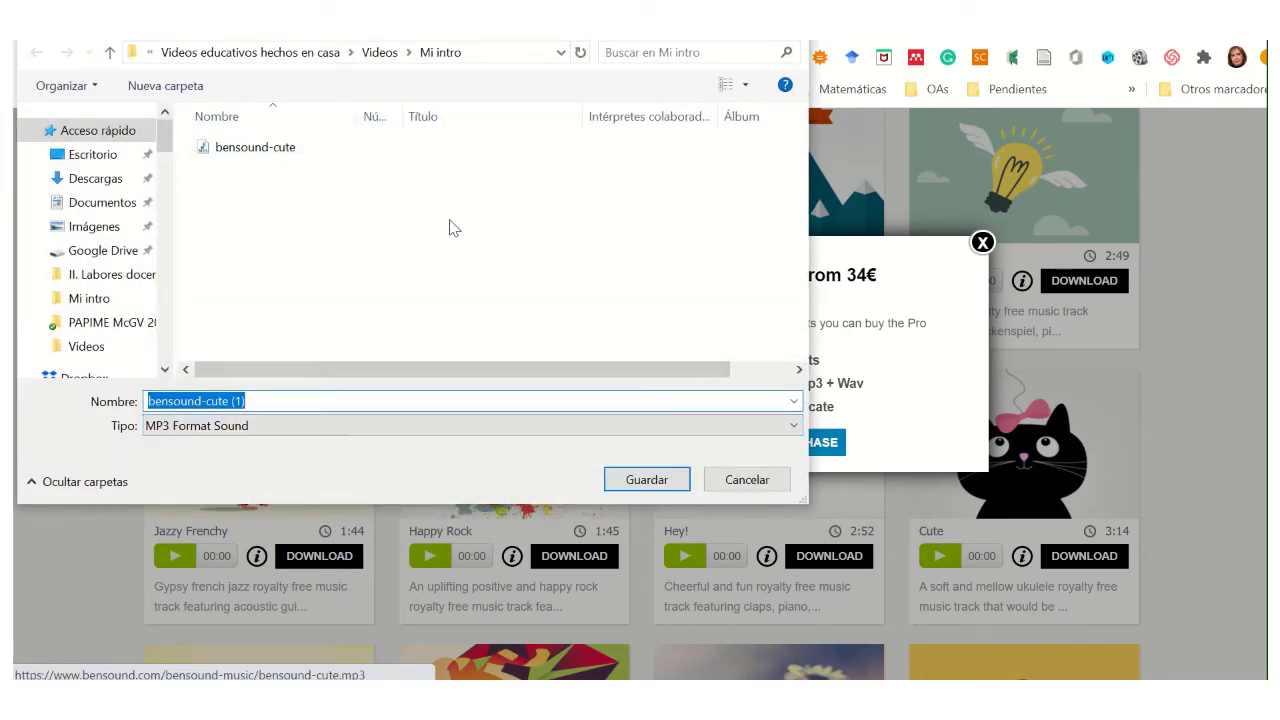
click(276, 401)
text(2)
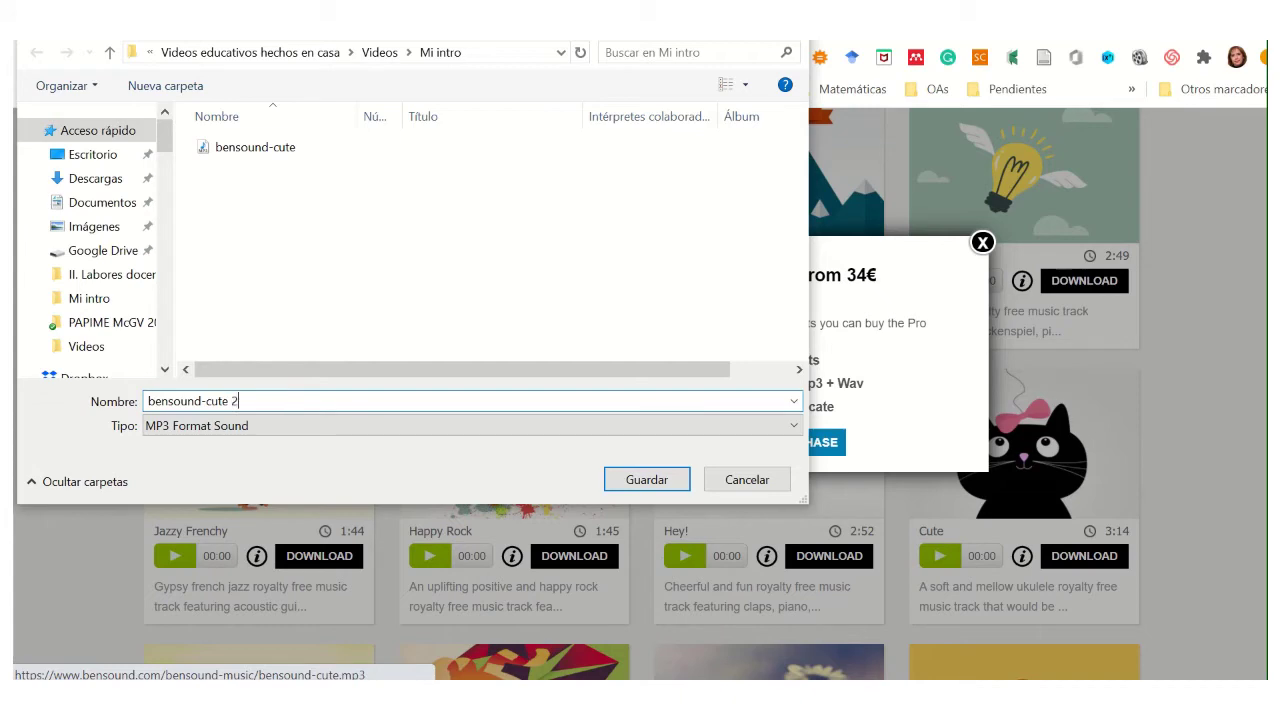
key(Return)
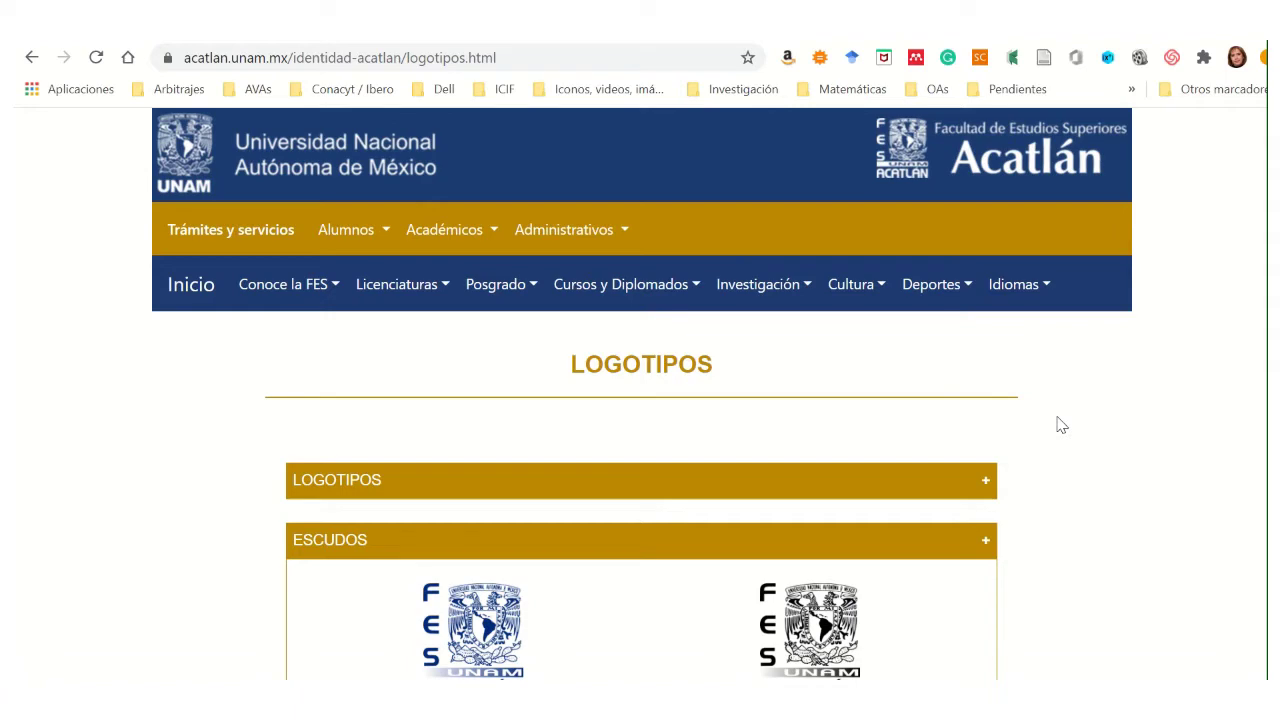
Step: Save the blue FES Acatlán shield PNG as Escudo Acatlán, then return to PowerPoint
scroll(1061, 425, down, 2)
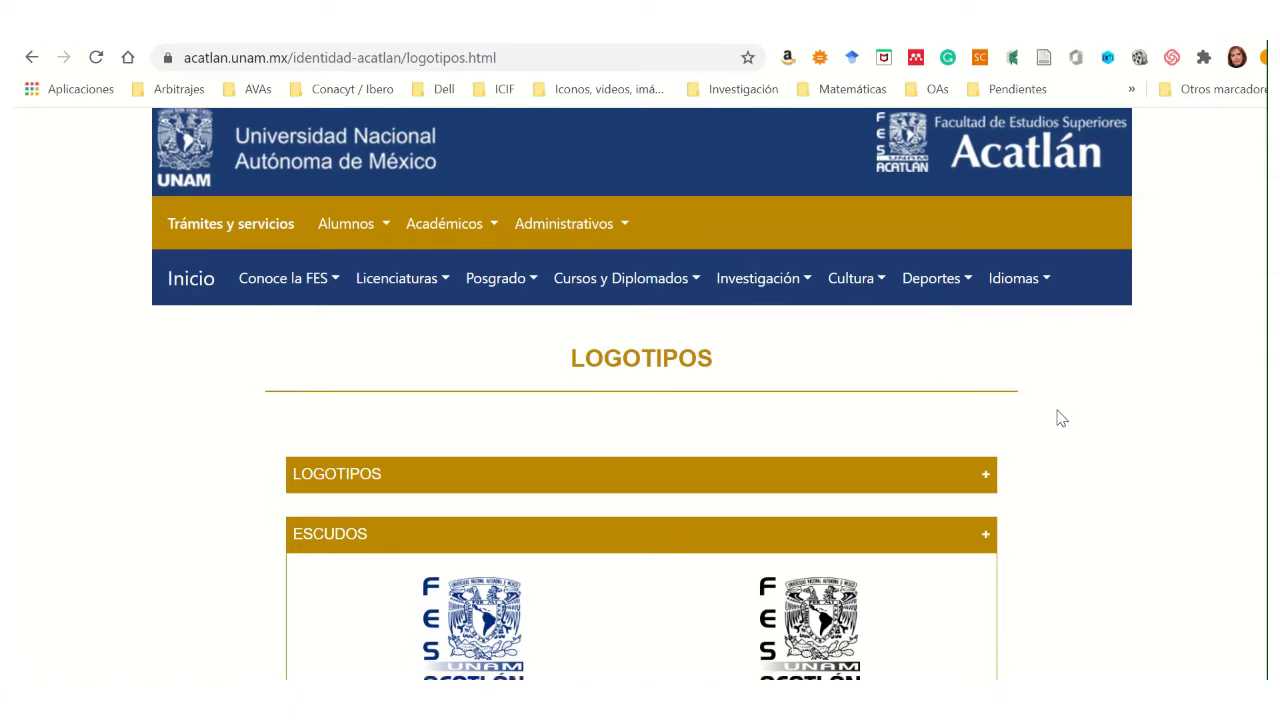
scroll(1061, 418, up, 2)
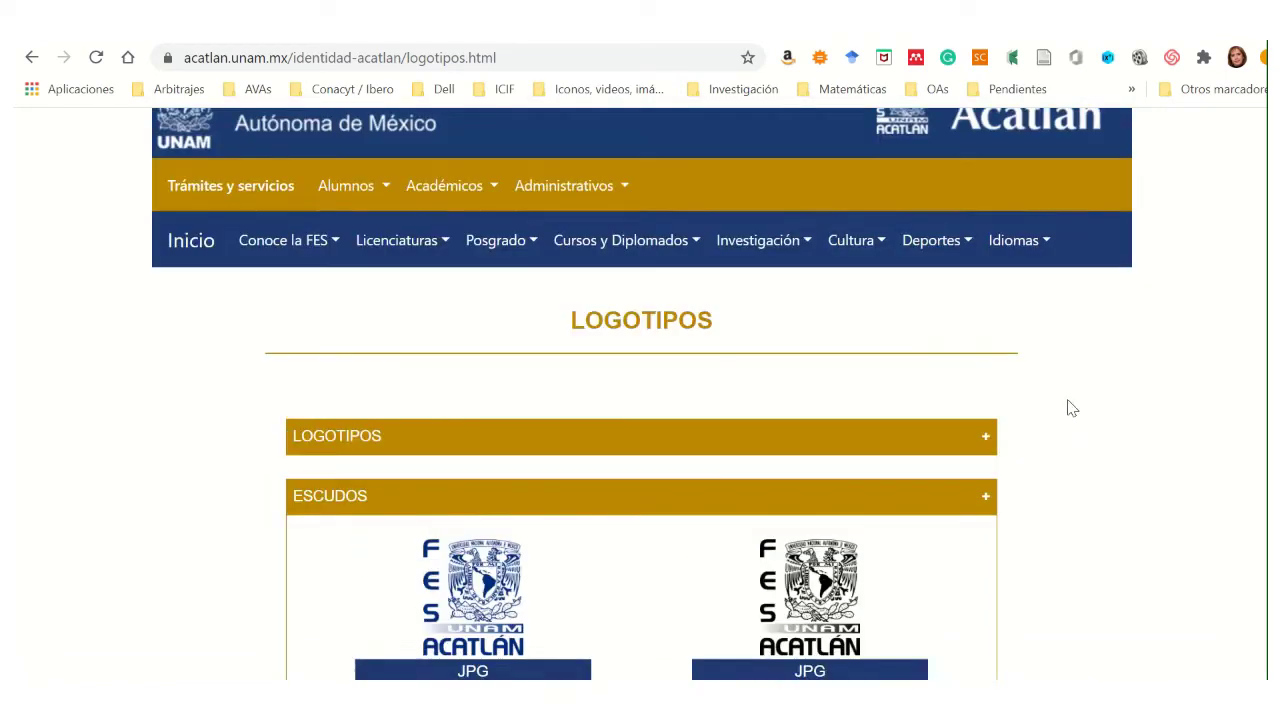
scroll(1200, 429, down, 2)
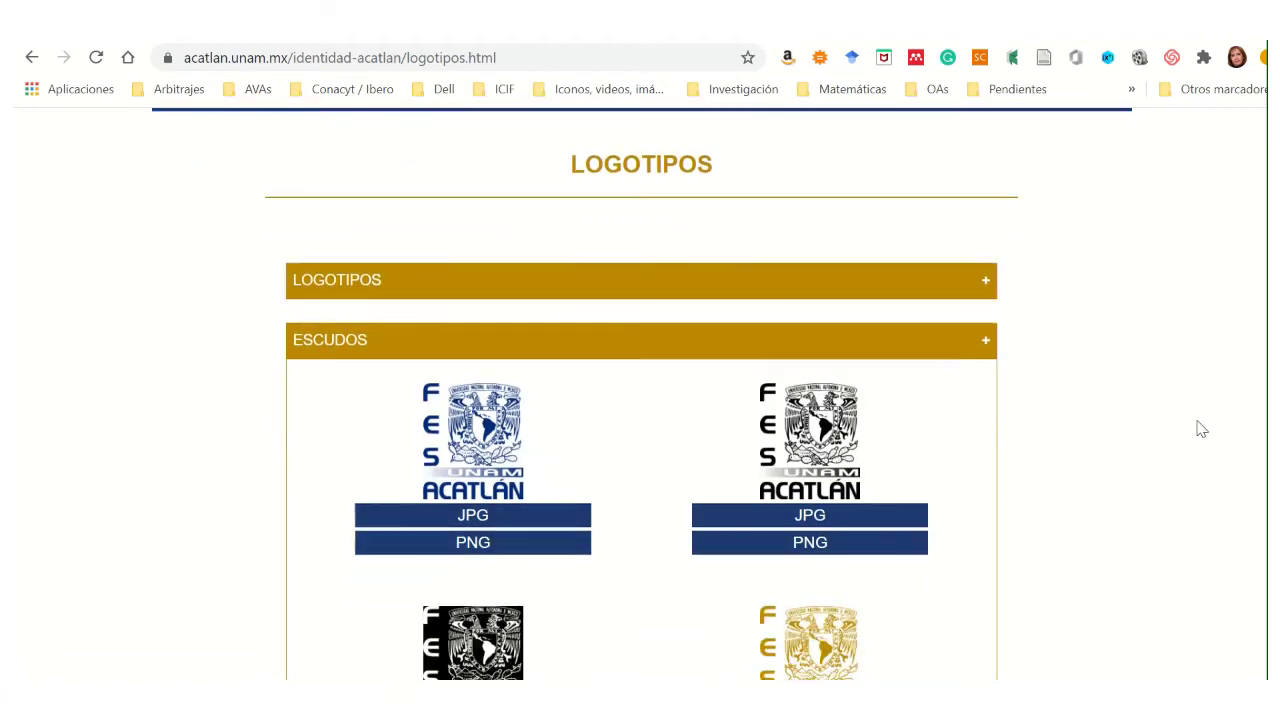
scroll(1201, 425, down, 1)
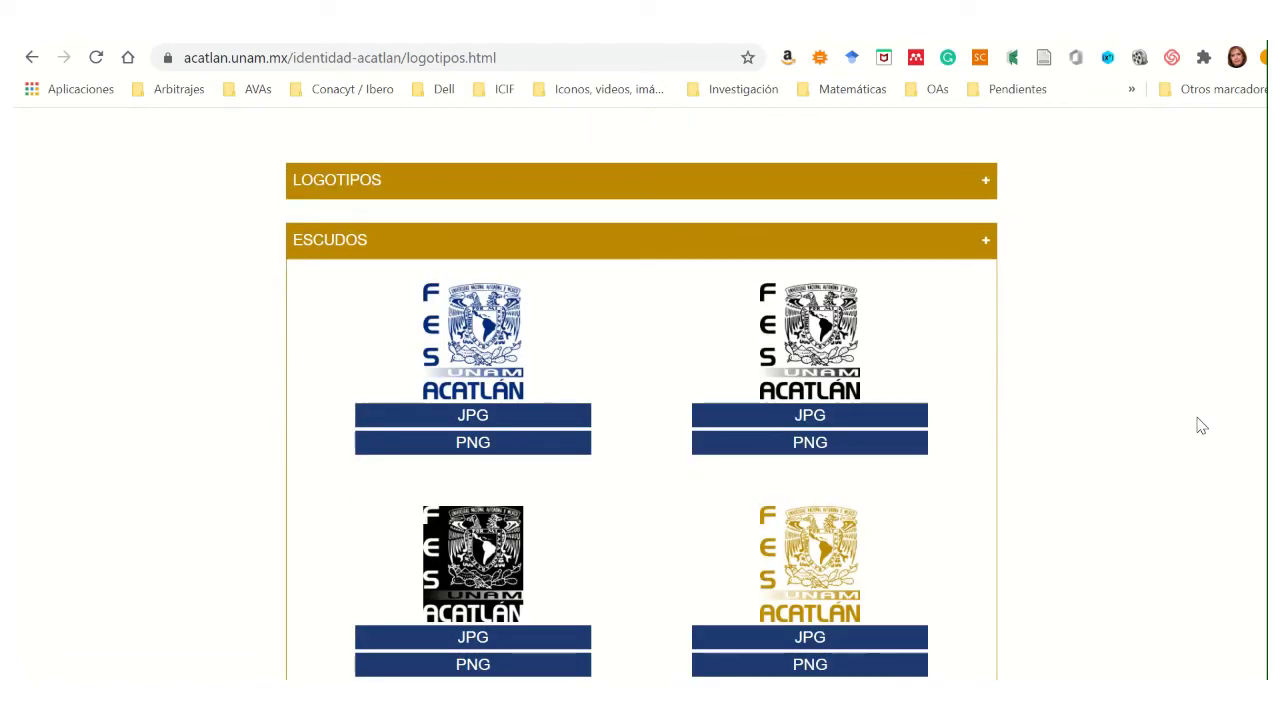
scroll(1201, 425, down, 1)
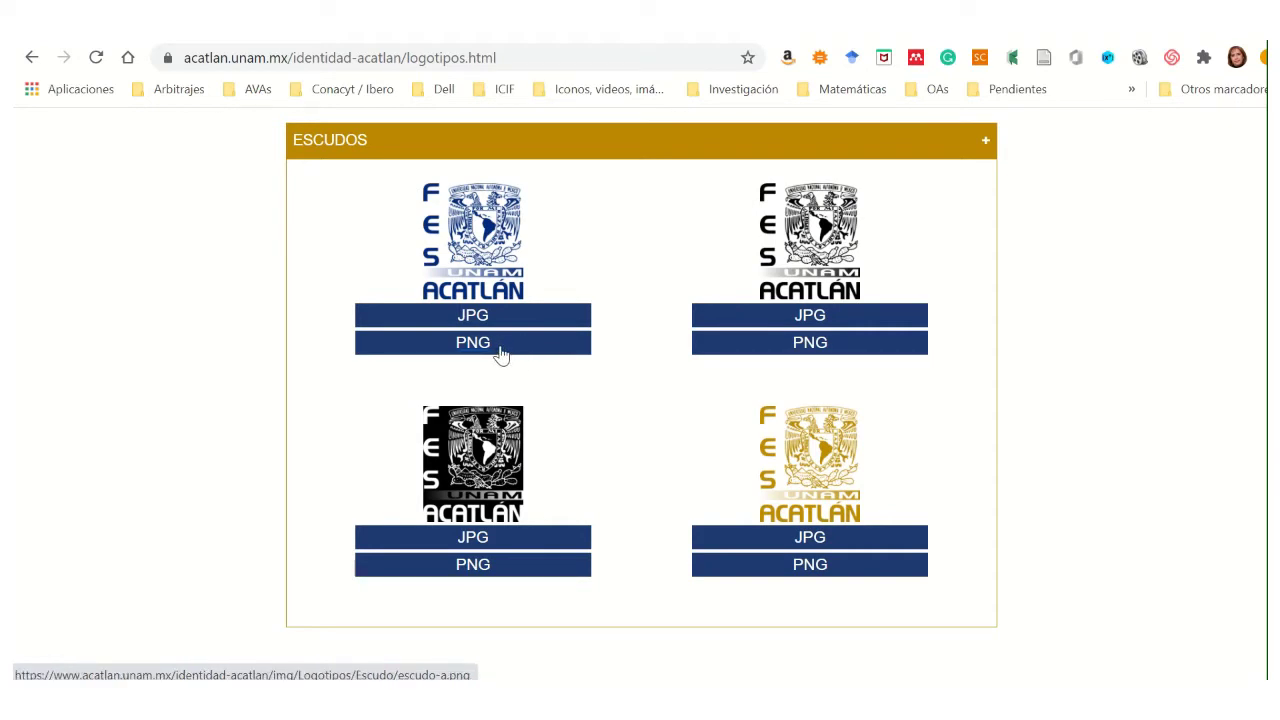
click(500, 355)
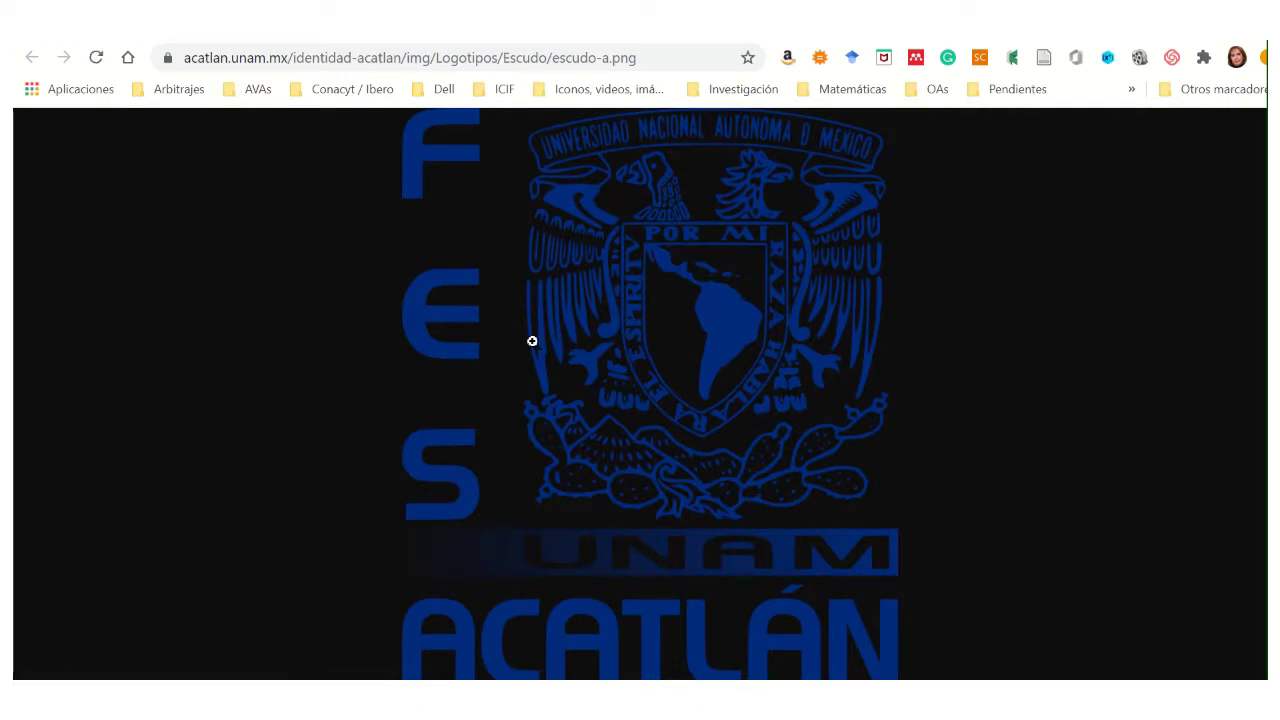
right_click(600, 327)
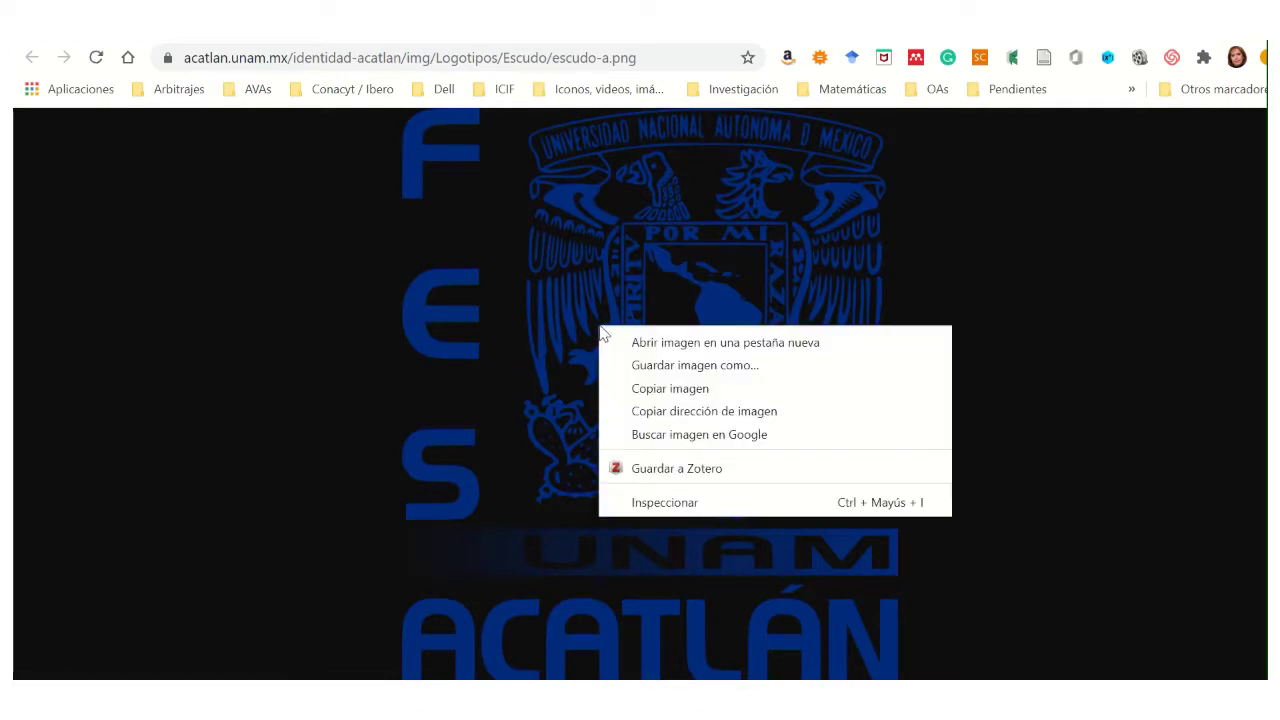
click(669, 369)
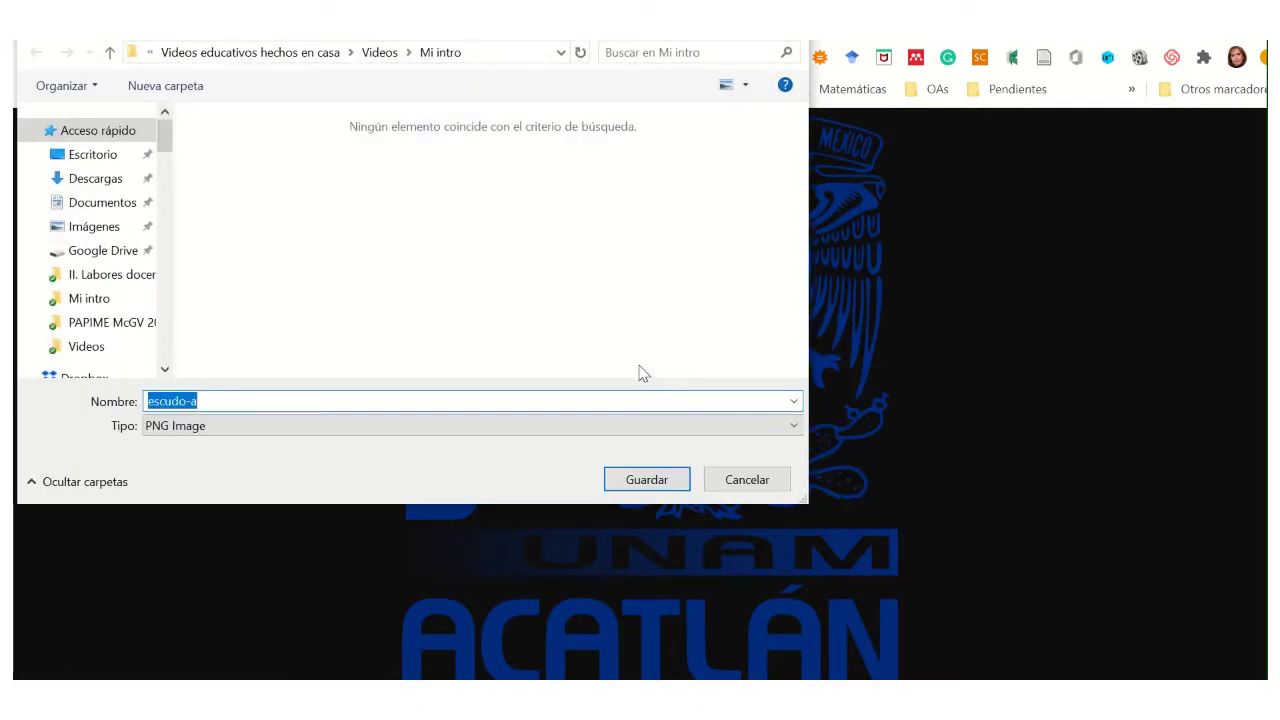
text(Esc)
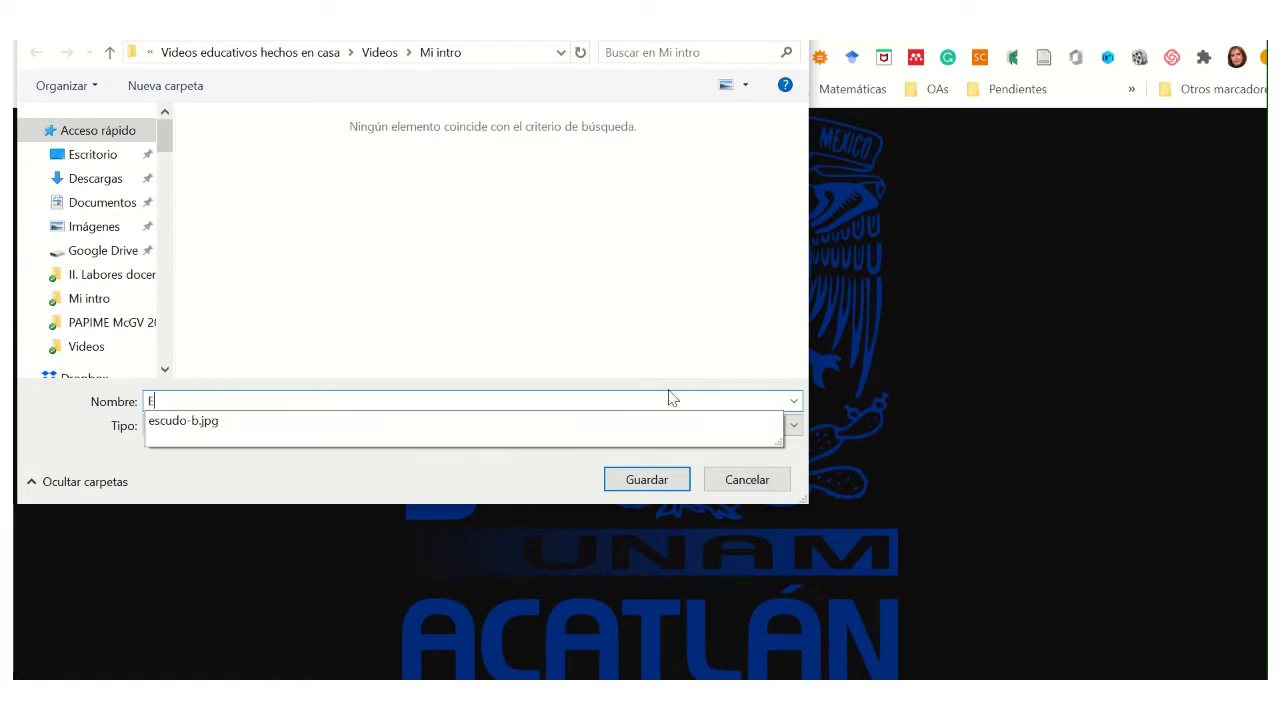
text(udo Acatlán)
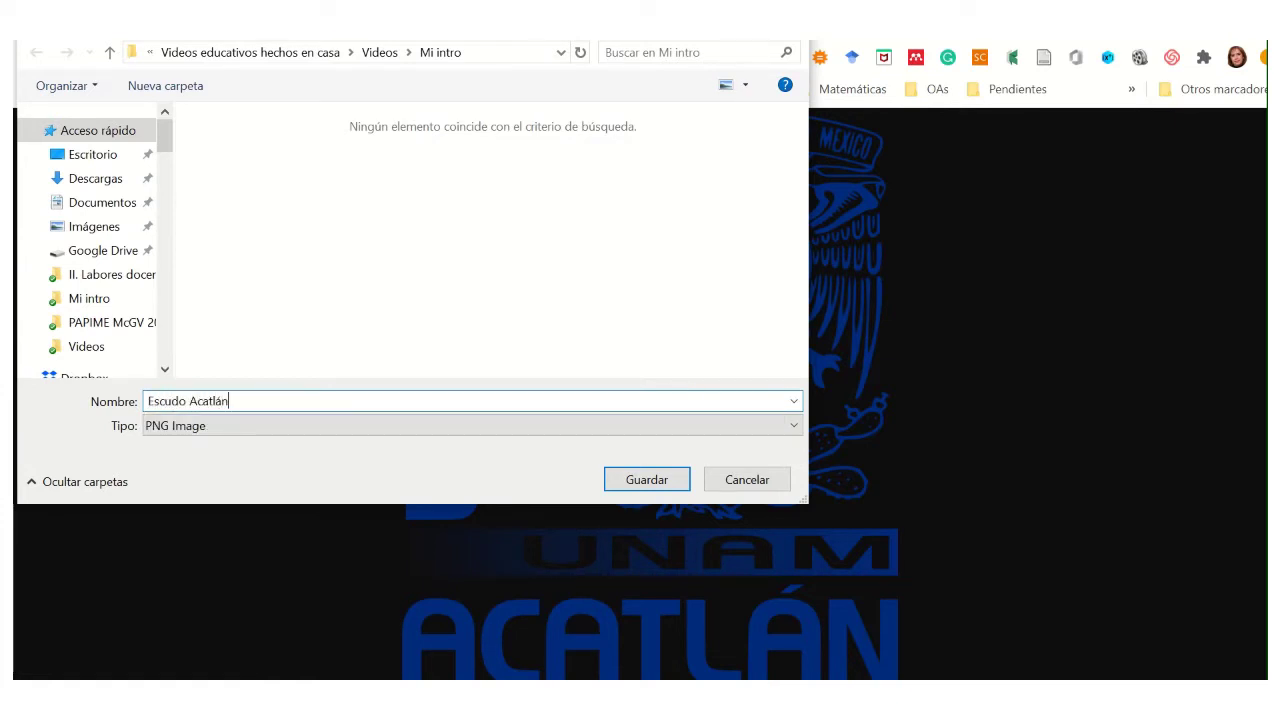
key(Return)
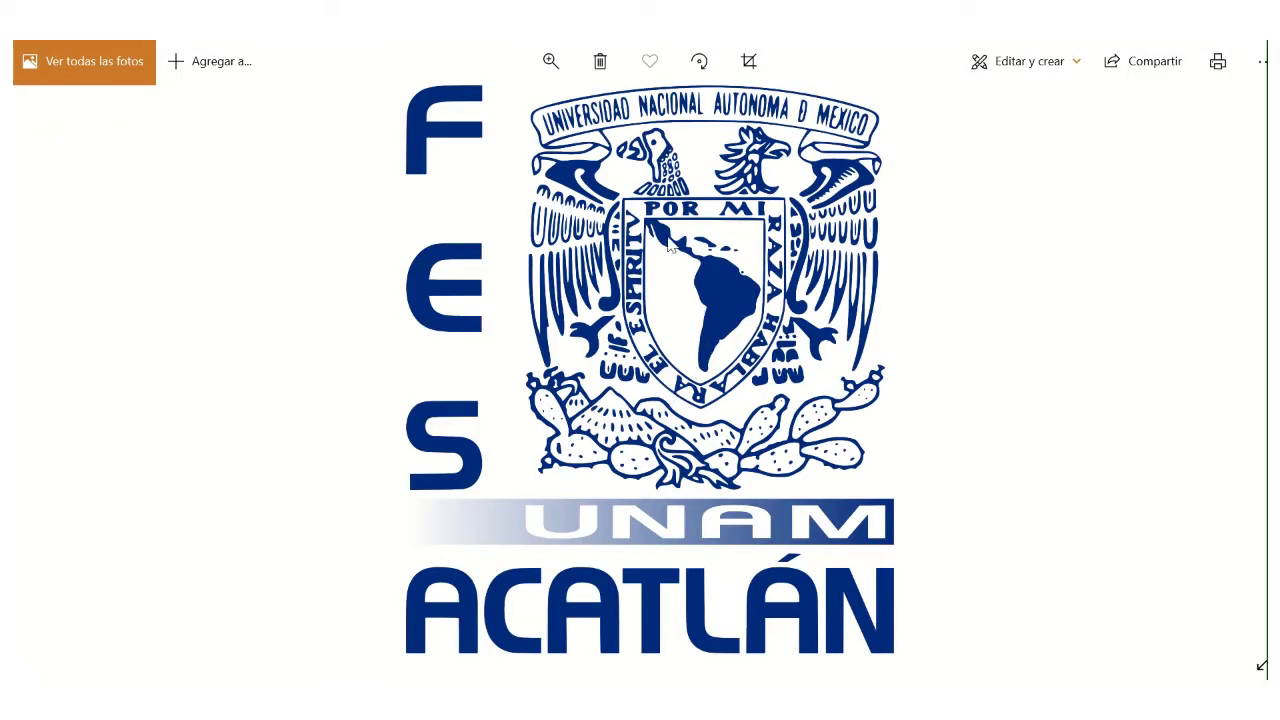
key(alt+Tab)
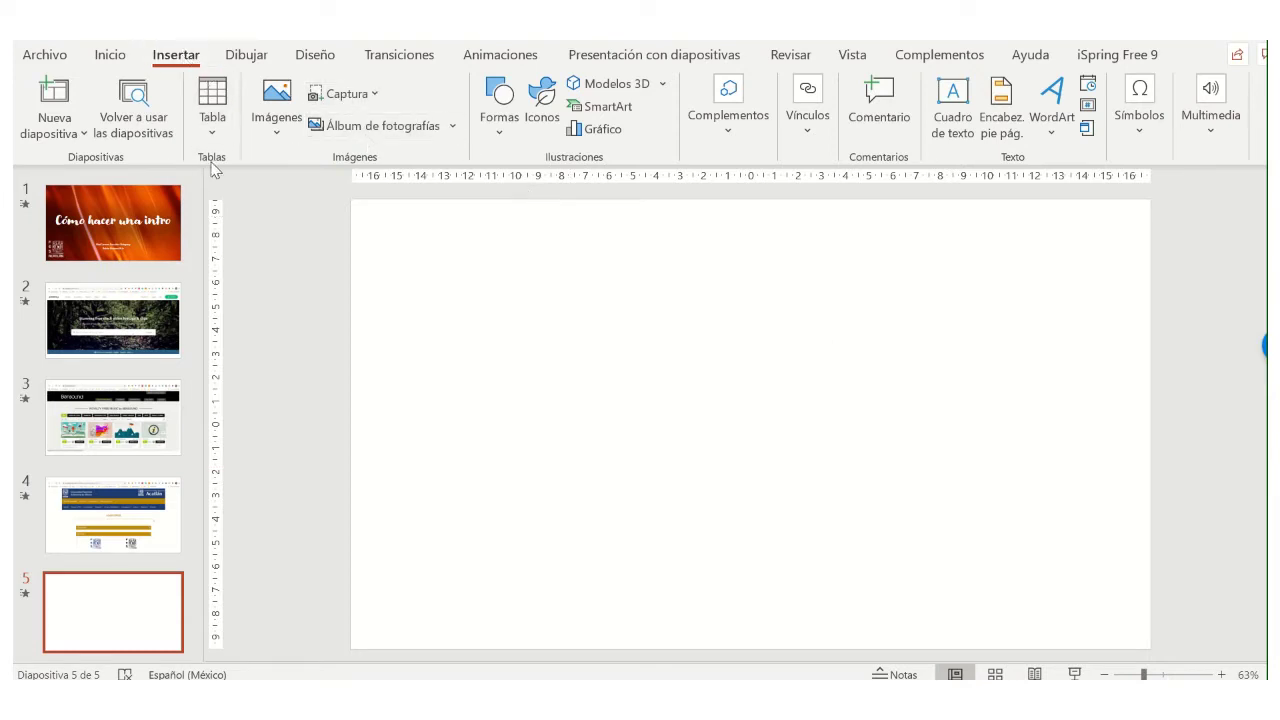
Step: Insert the Tema abstracto 3 video from this PC onto slide 5 and stretch it across the whole slide
click(1194, 120)
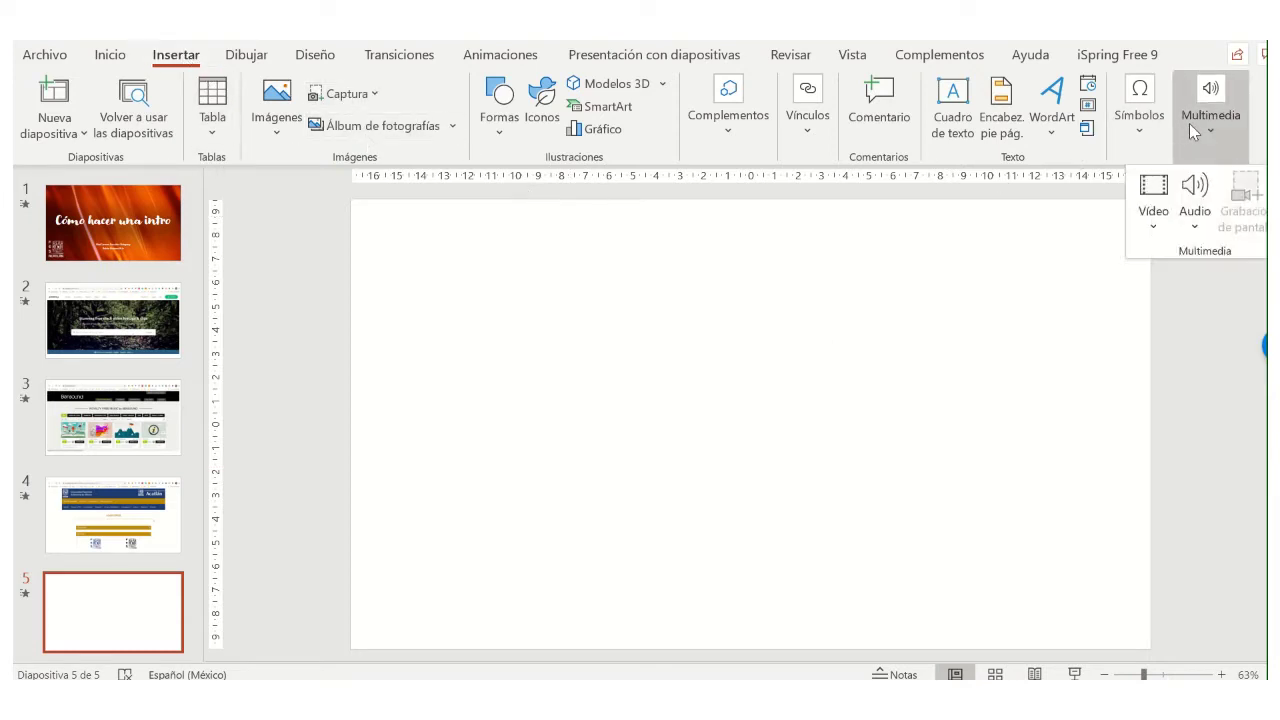
click(1153, 195)
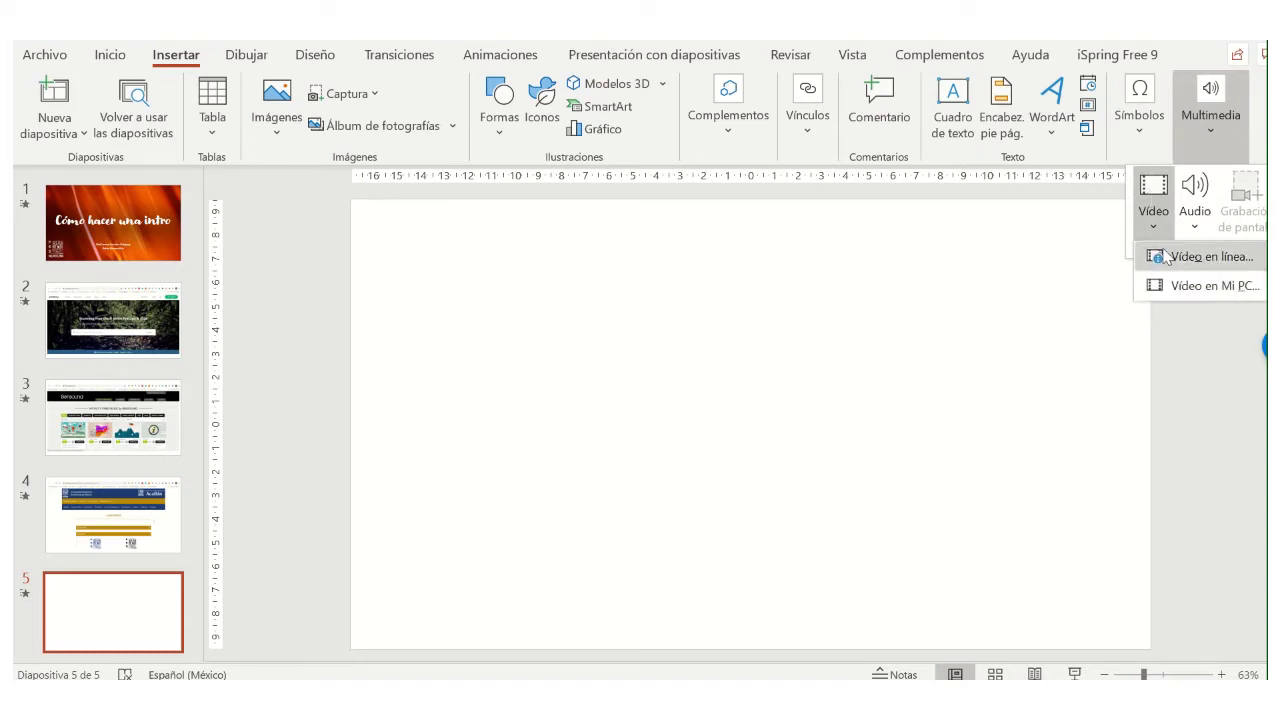
click(1175, 285)
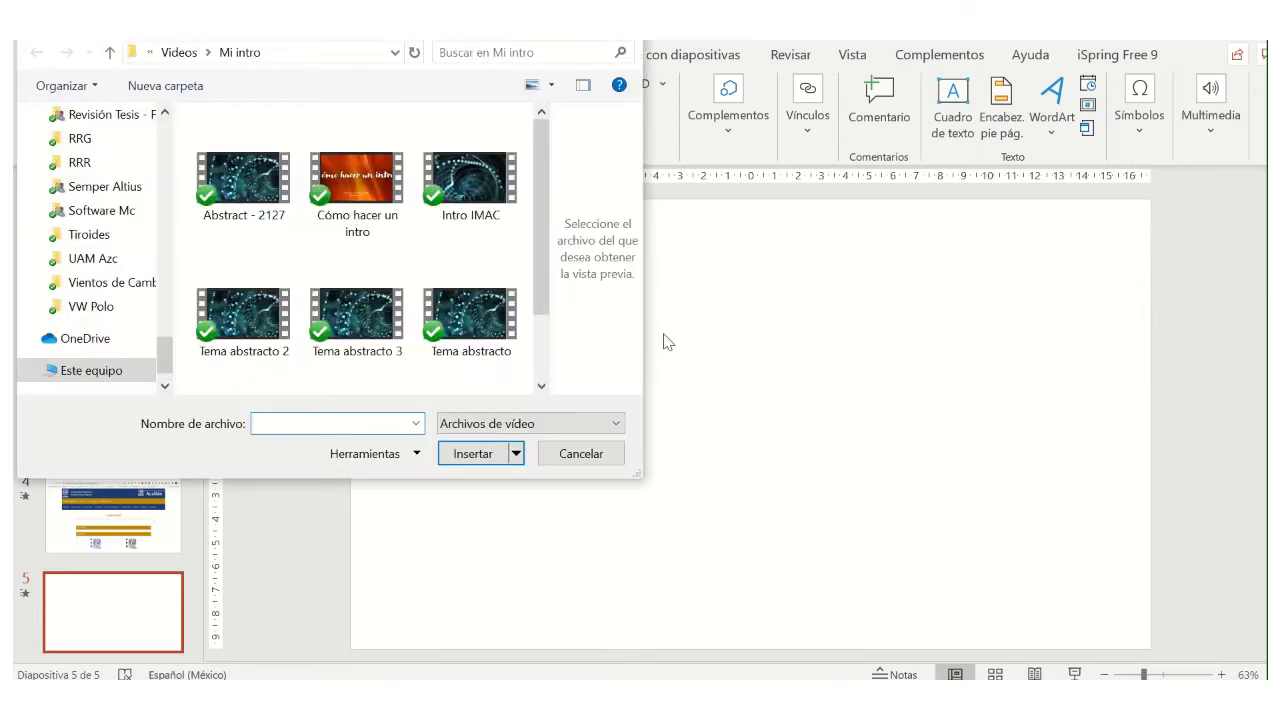
click(368, 314)
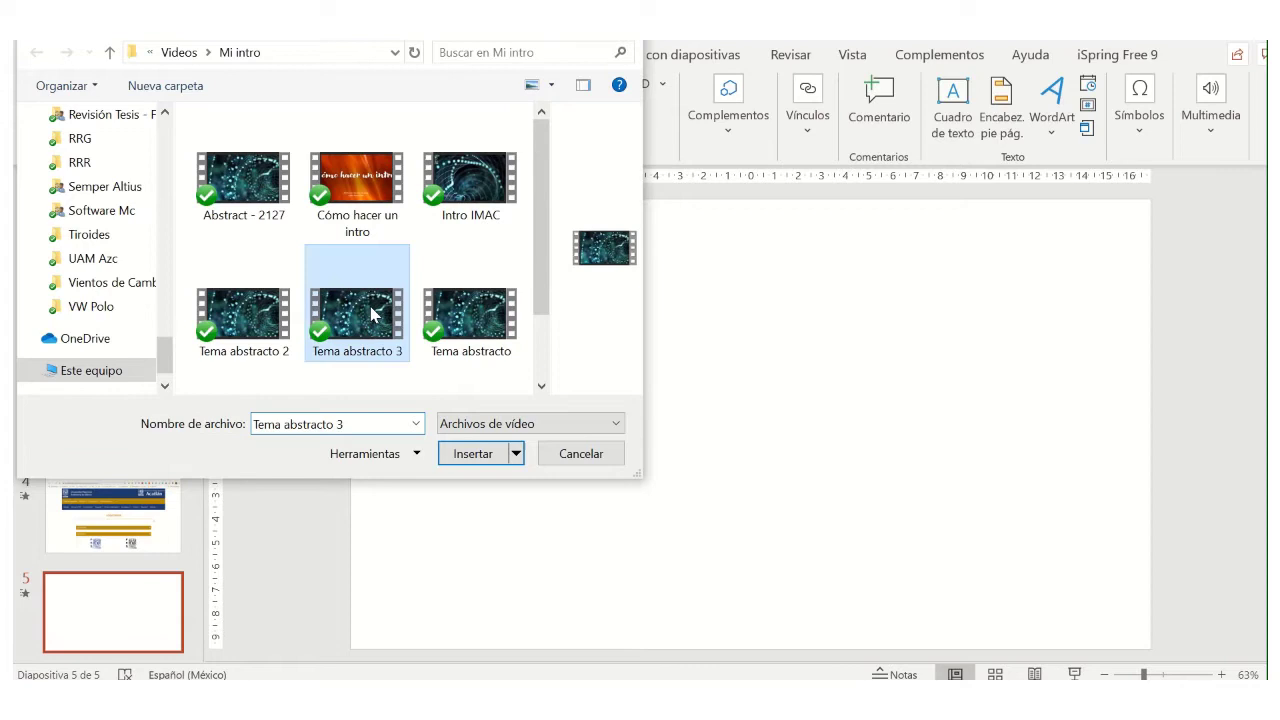
click(468, 454)
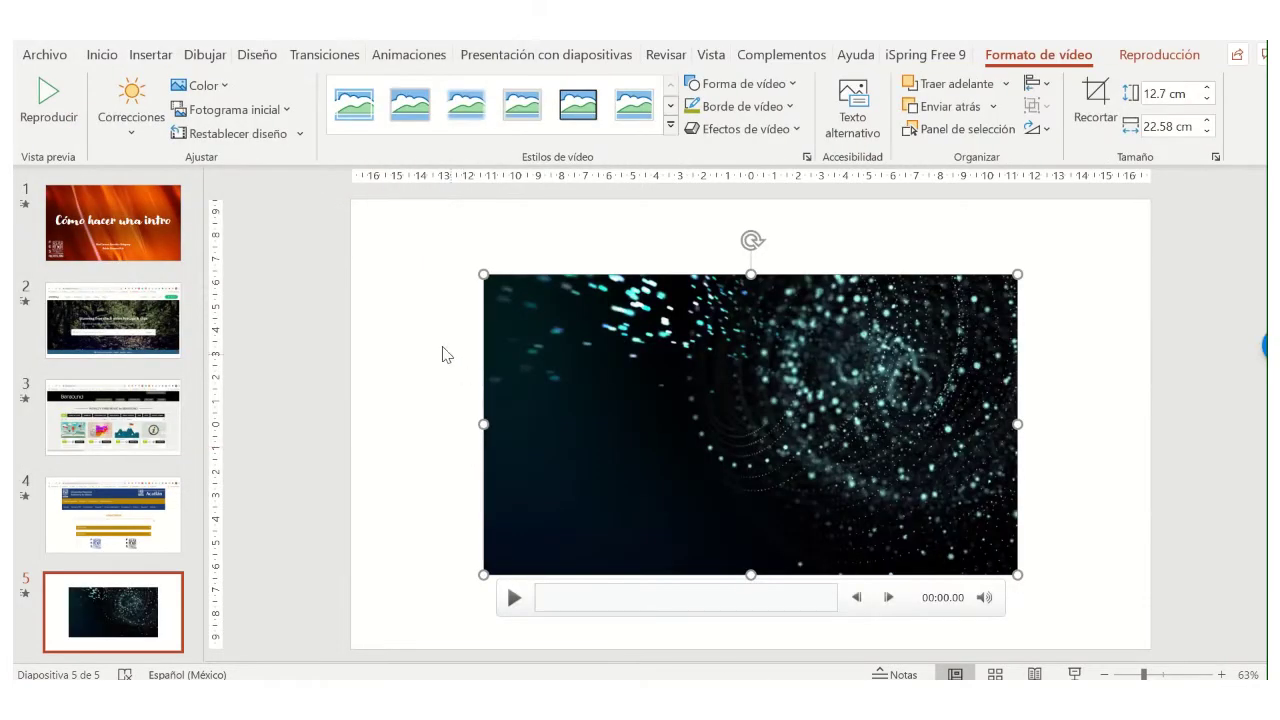
drag(481, 276, 350, 204)
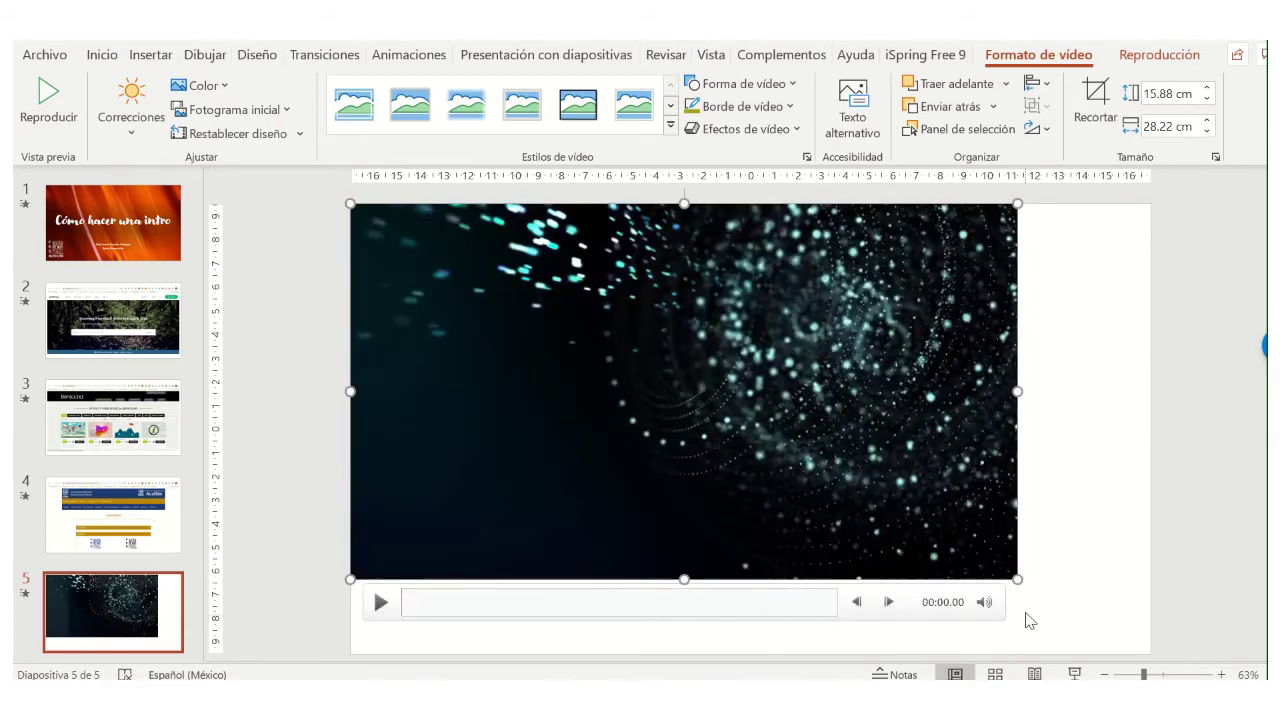
drag(1047, 600, 1150, 645)
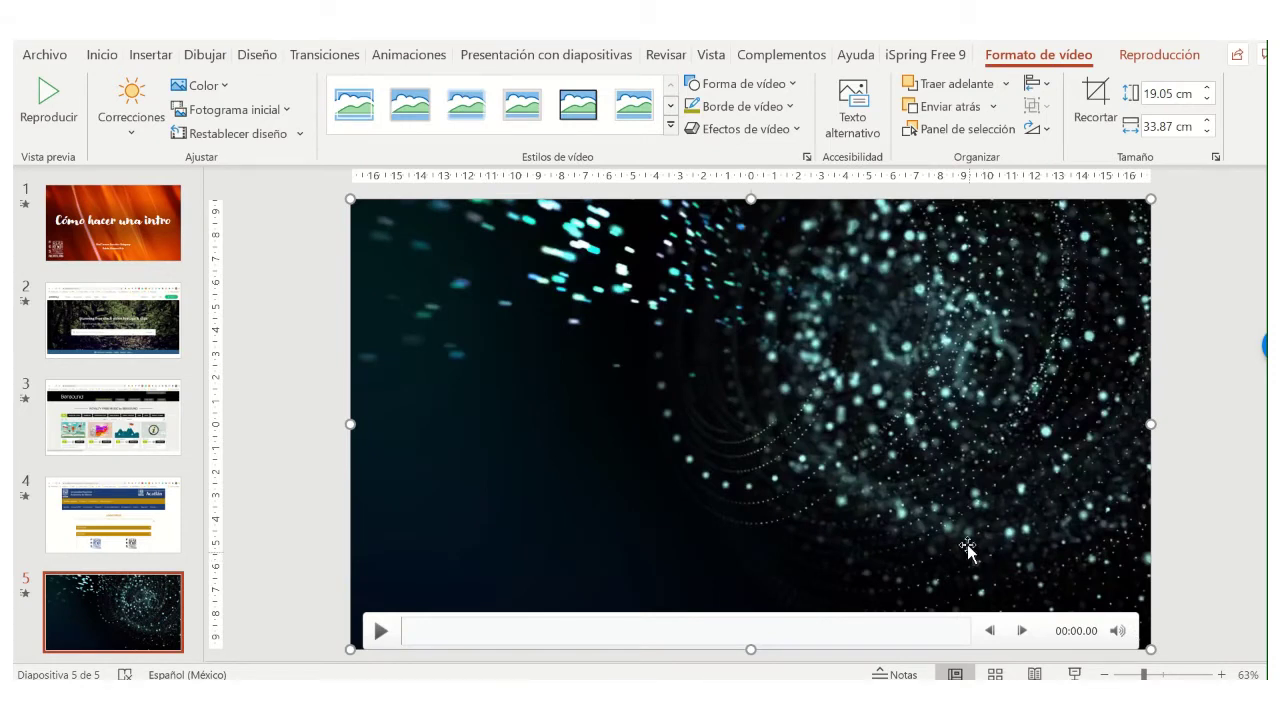
Step: Set the slide 5 video's Inicio playback option to Automáticamente
click(1160, 56)
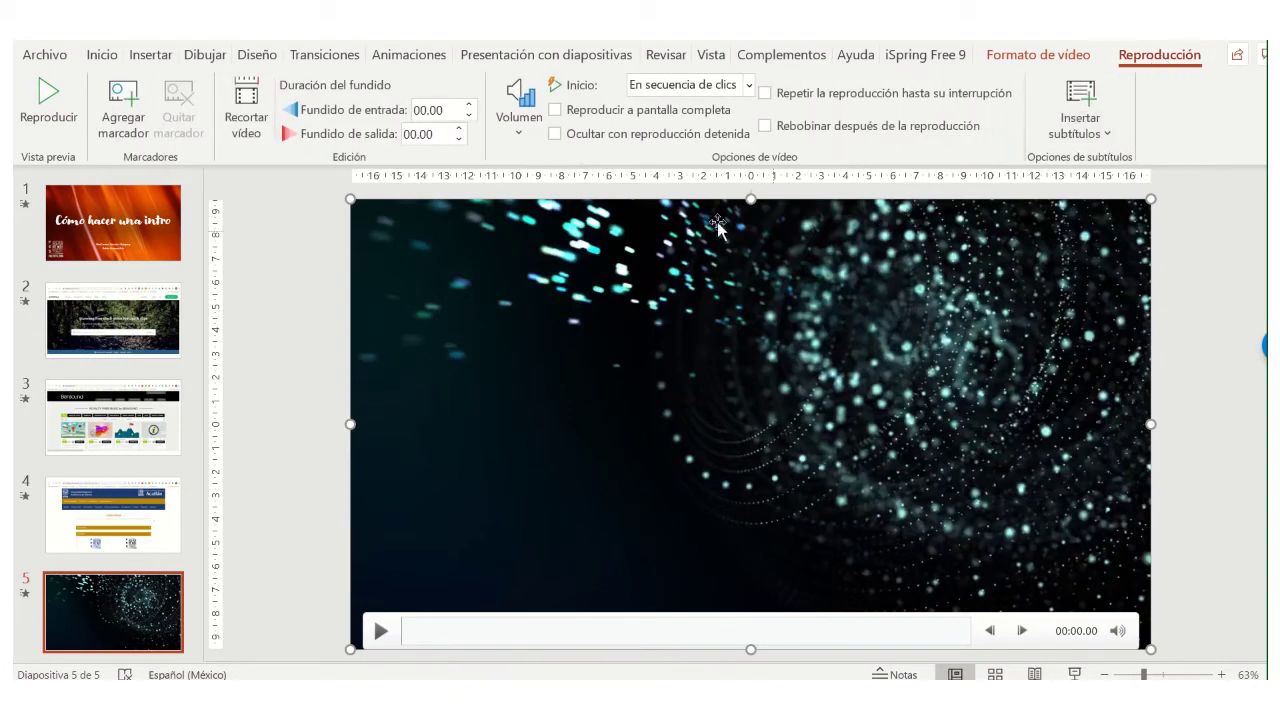
click(748, 86)
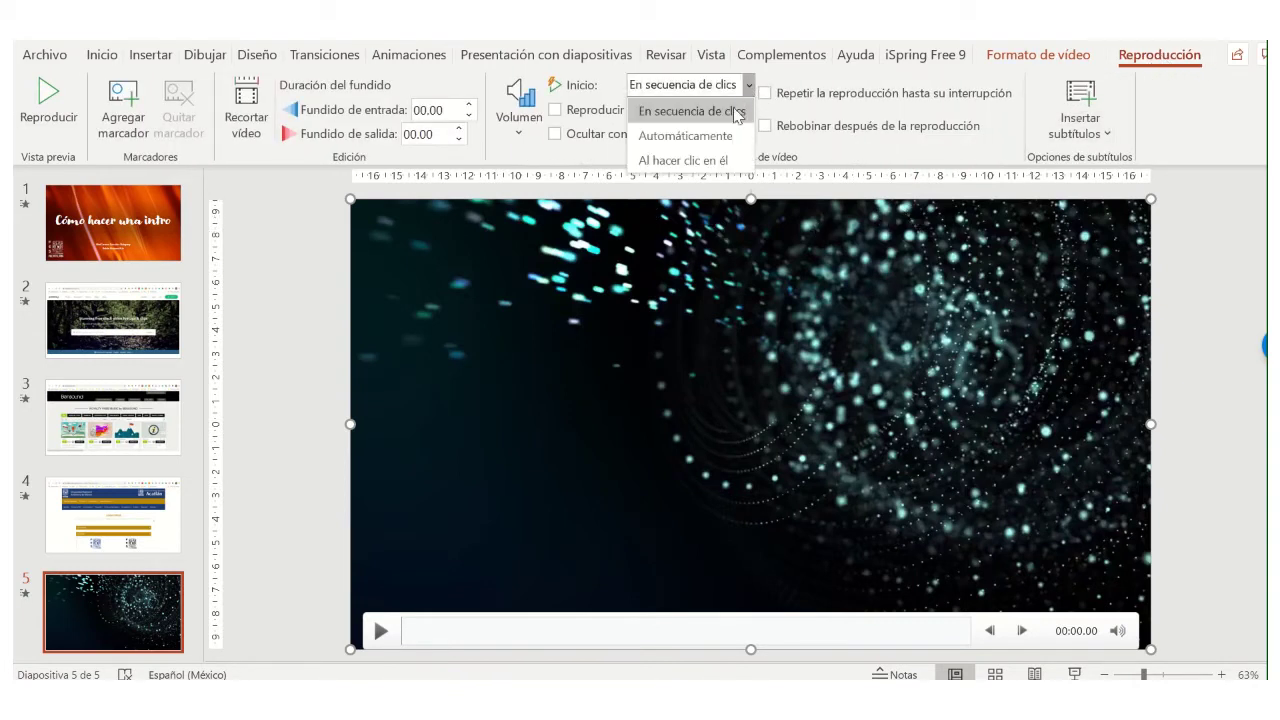
click(688, 132)
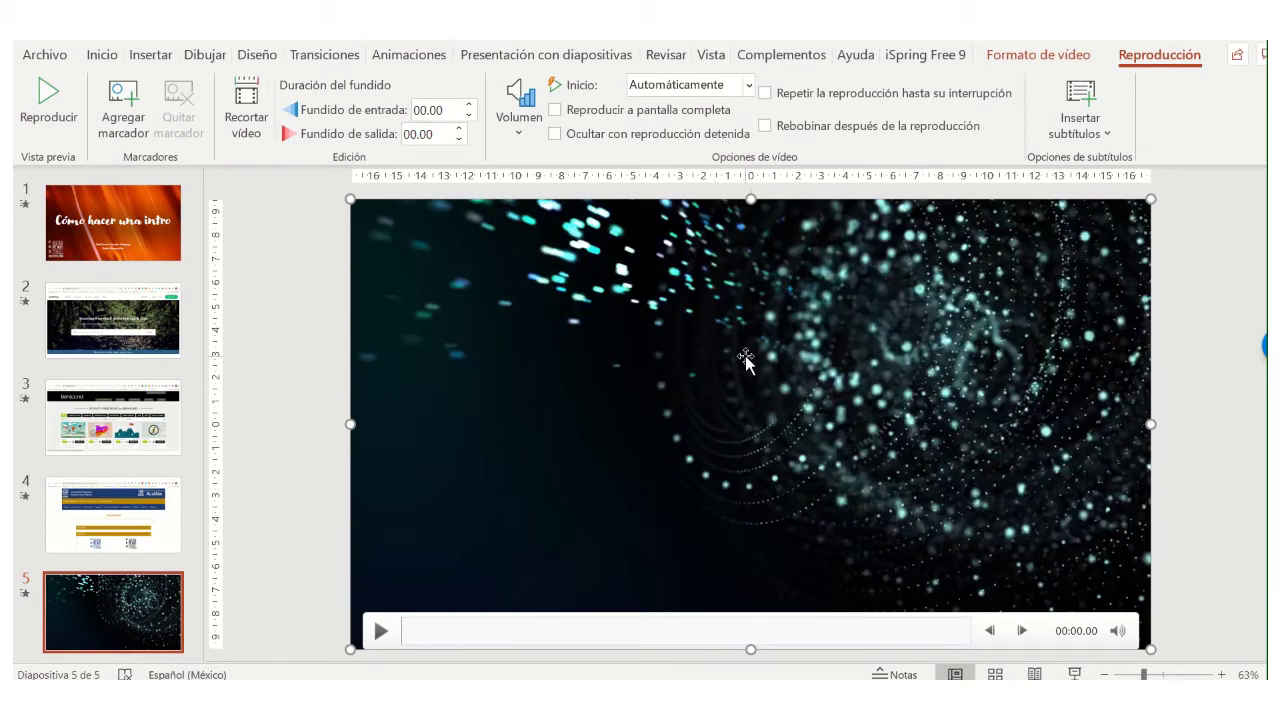
click(1185, 413)
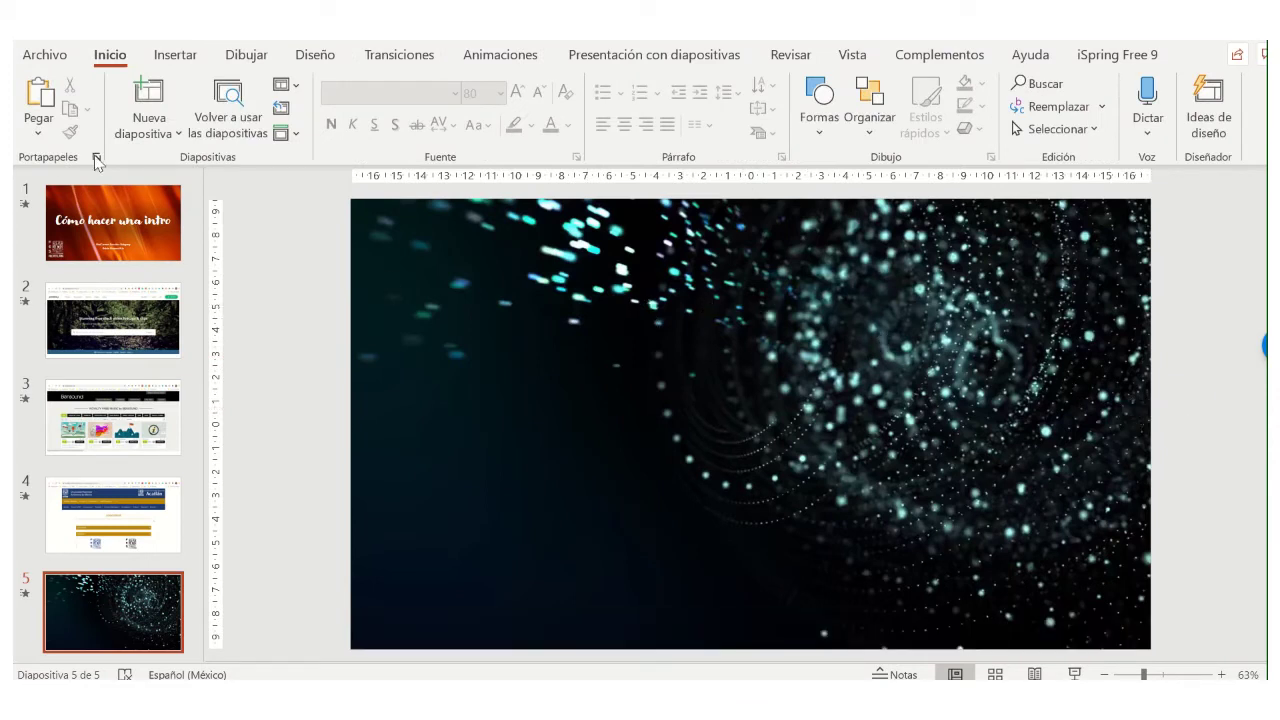
Step: Insert the Escudo Acatlán picture and shrink it into the slide's bottom-left corner
click(180, 56)
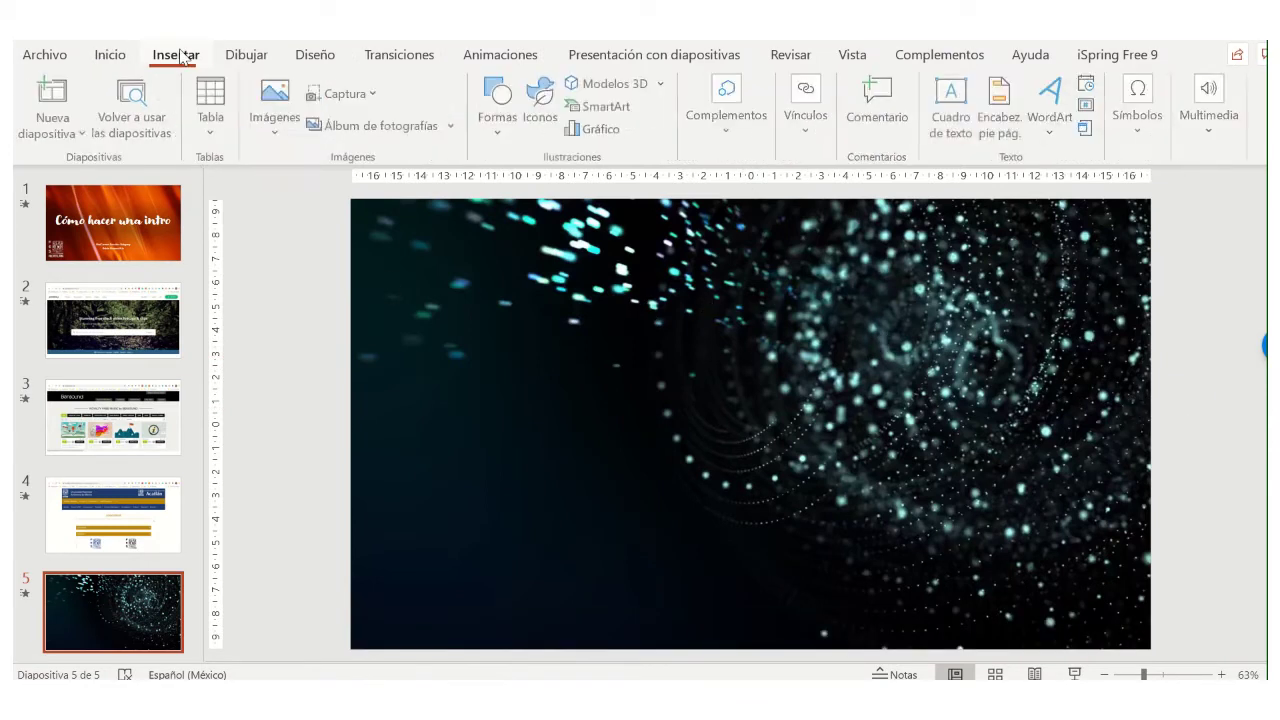
click(280, 112)
click(326, 195)
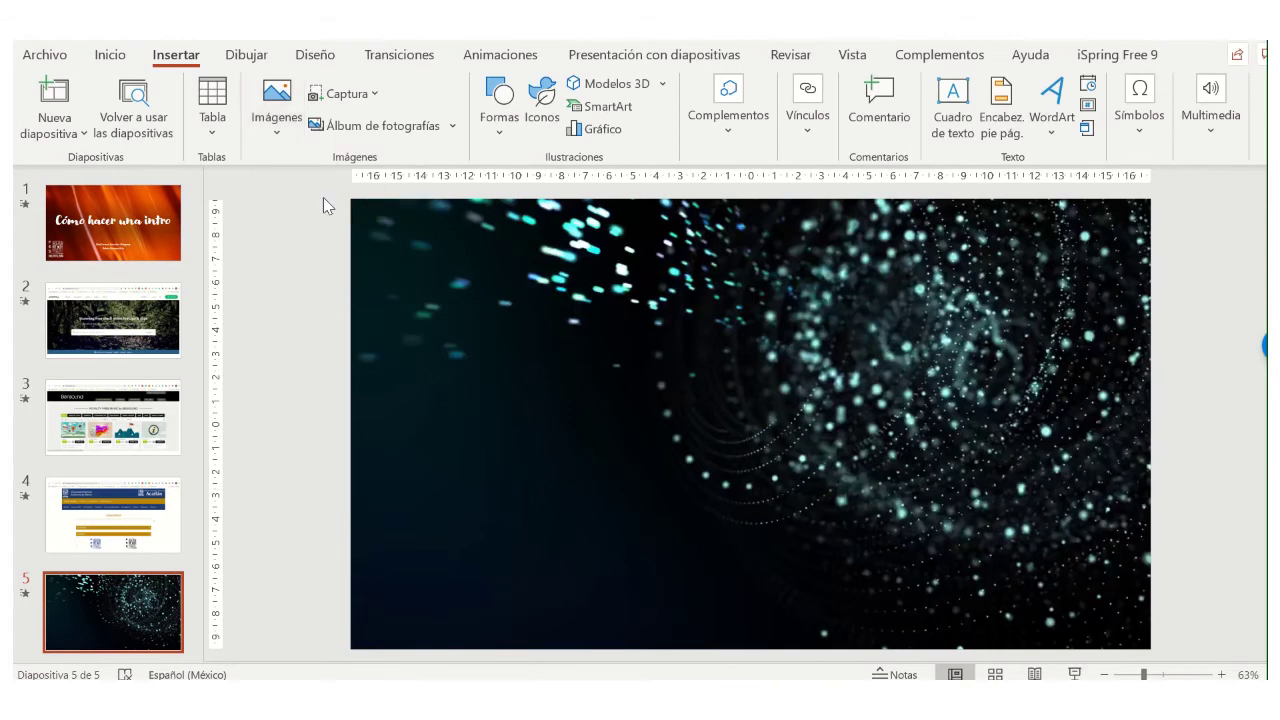
click(258, 160)
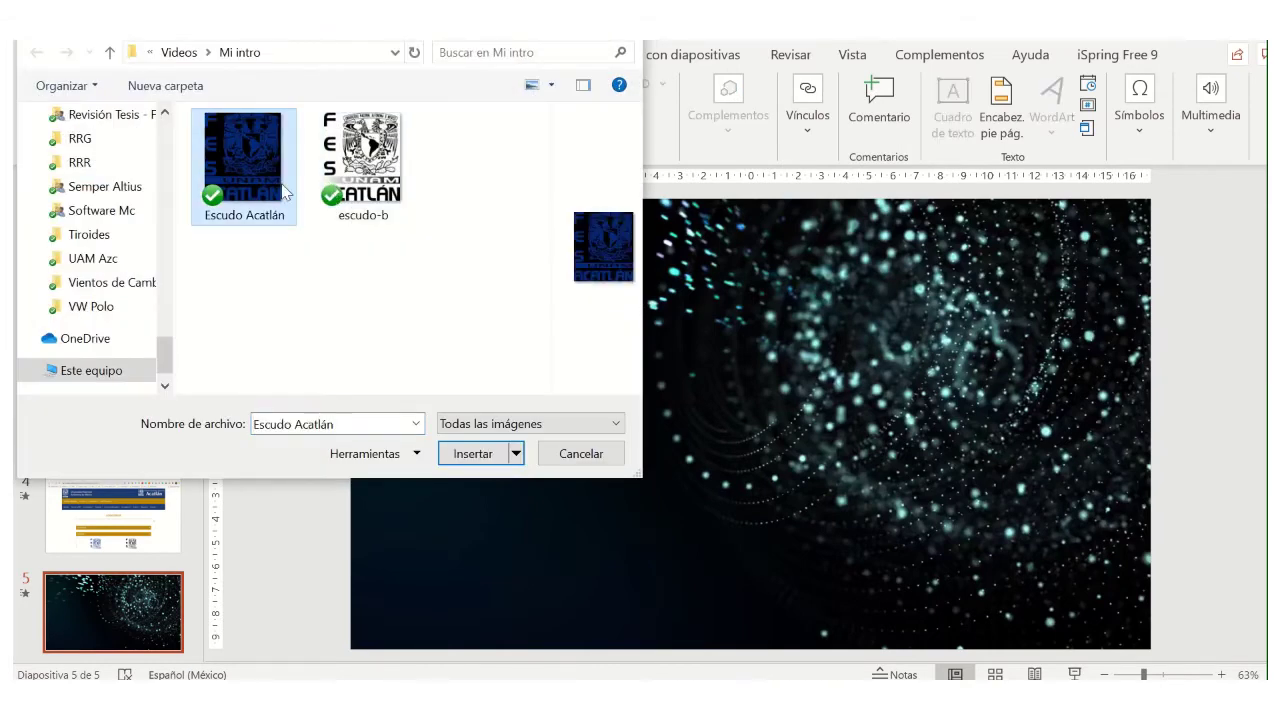
click(473, 454)
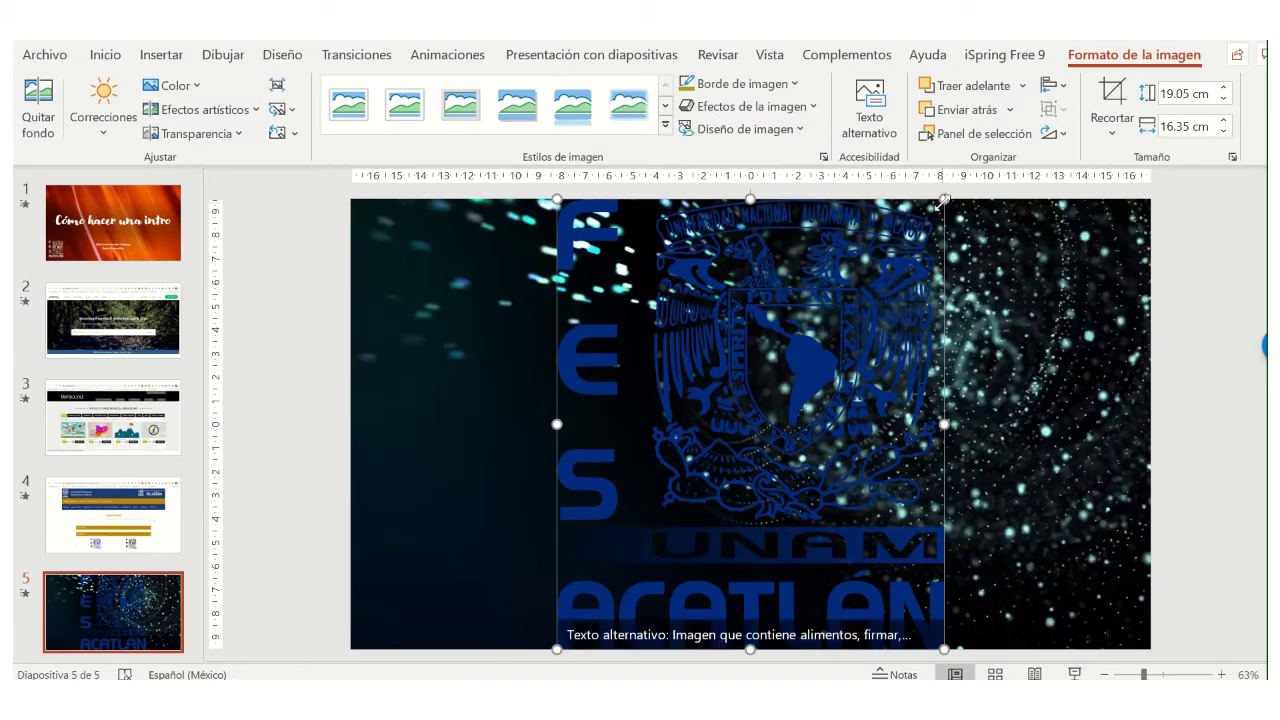
mouse_move(944, 201)
mouse_down()
mouse_move(647, 558)
mouse_move(648, 540)
mouse_move(430, 550)
mouse_up()
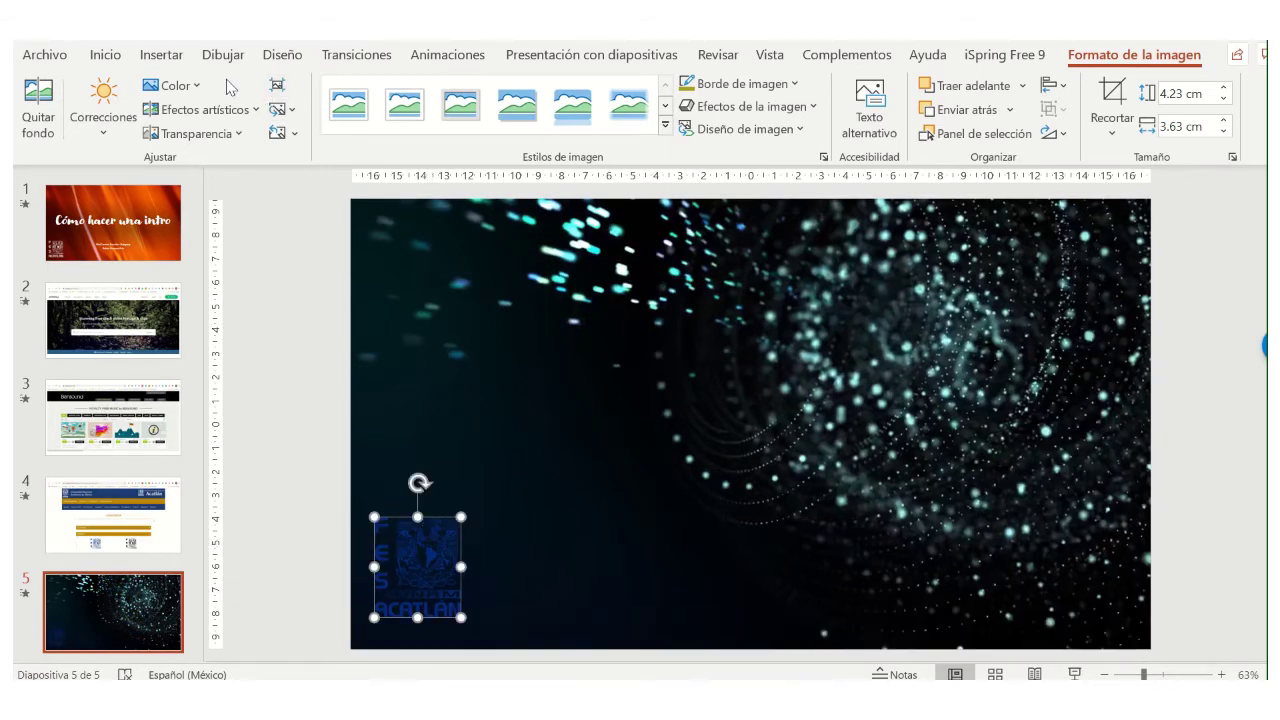
Step: Recolour the logo with the washout option
click(196, 88)
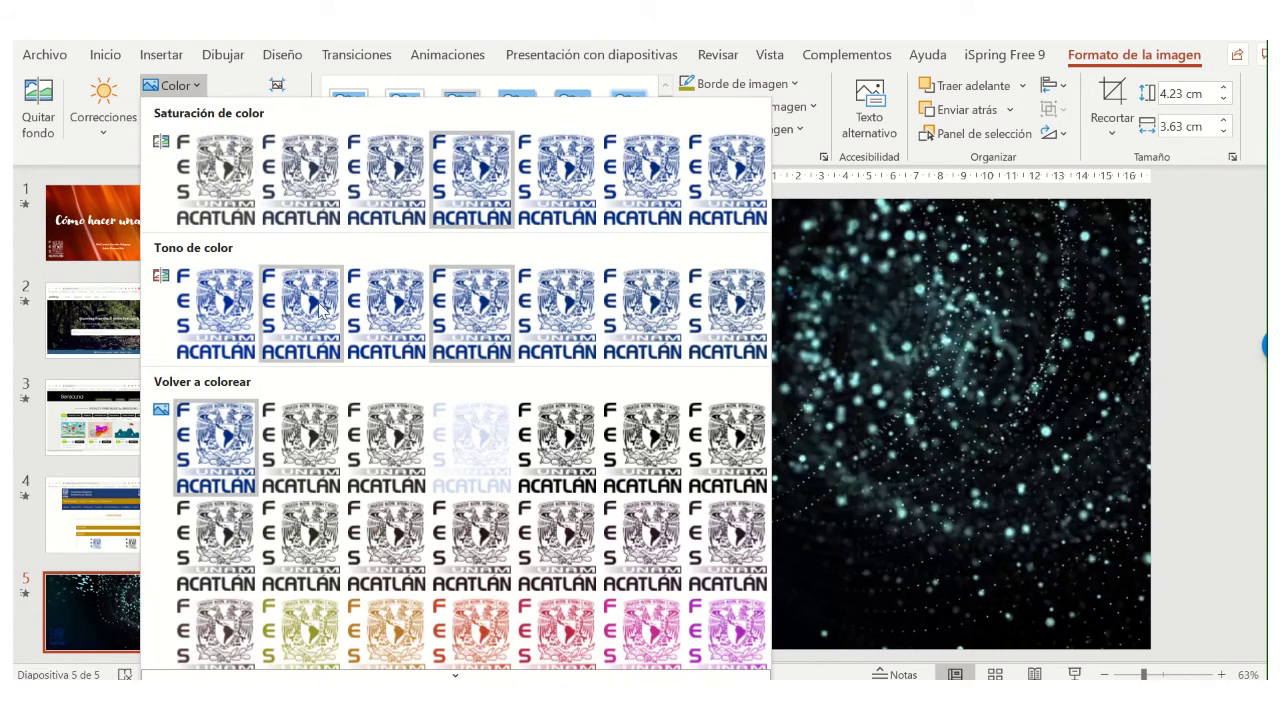
click(490, 448)
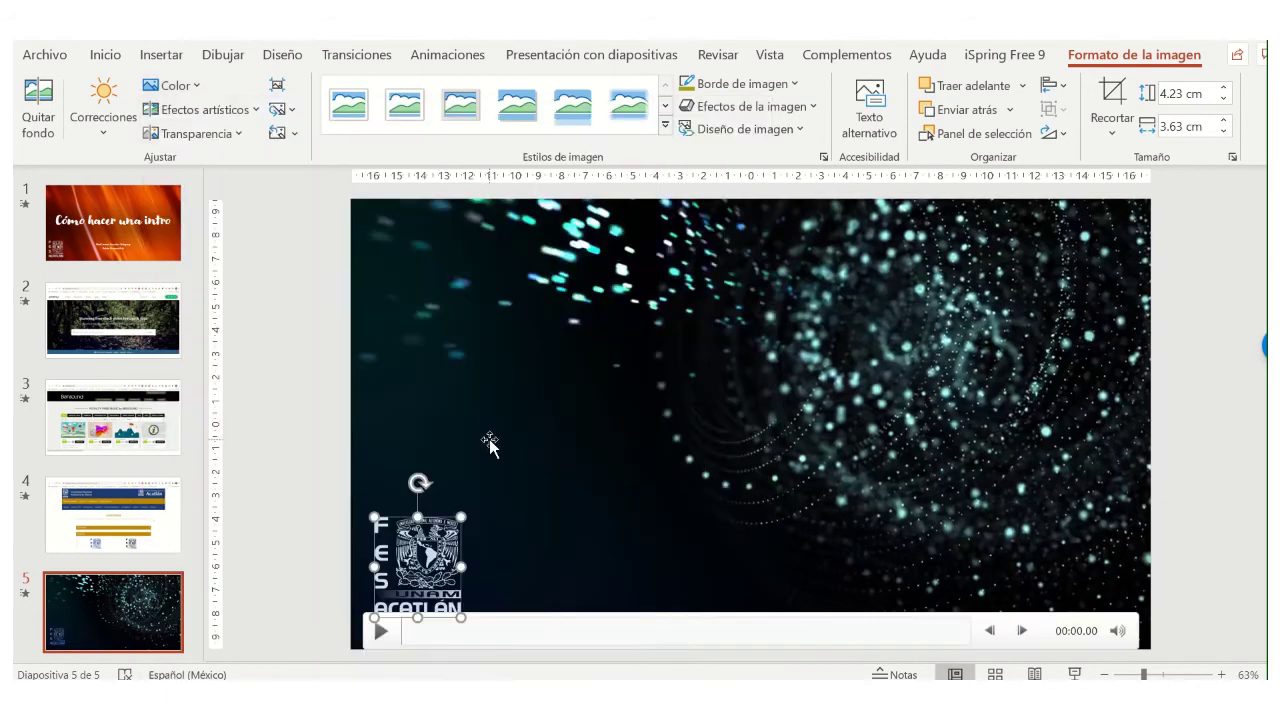
click(572, 510)
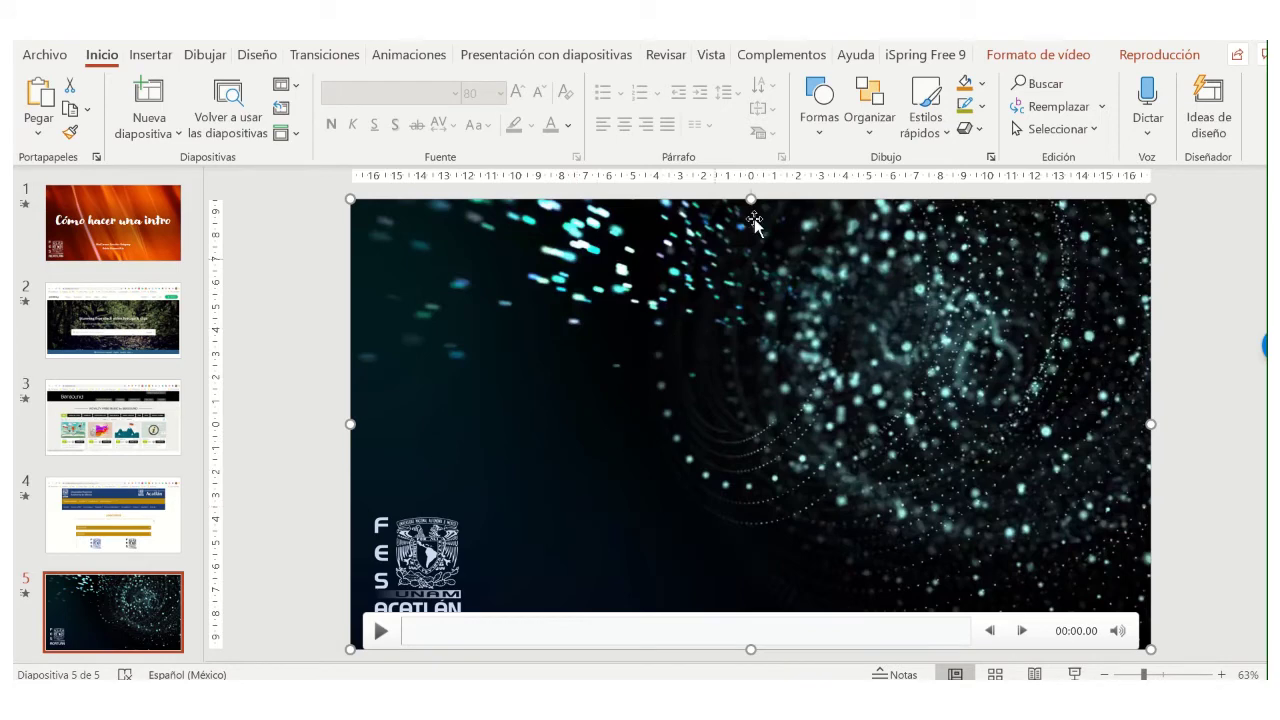
Step: Add a text box near the slide centre reading 'Investigación en MAC'
click(819, 108)
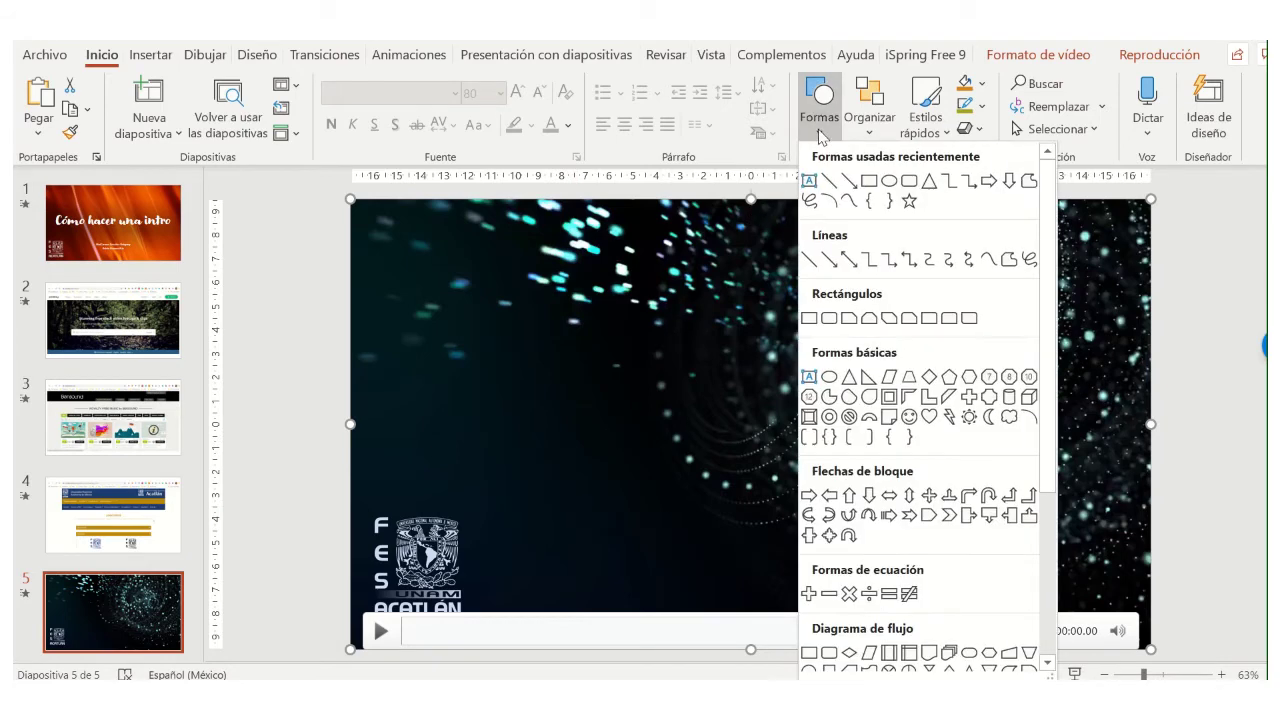
click(808, 180)
click(570, 367)
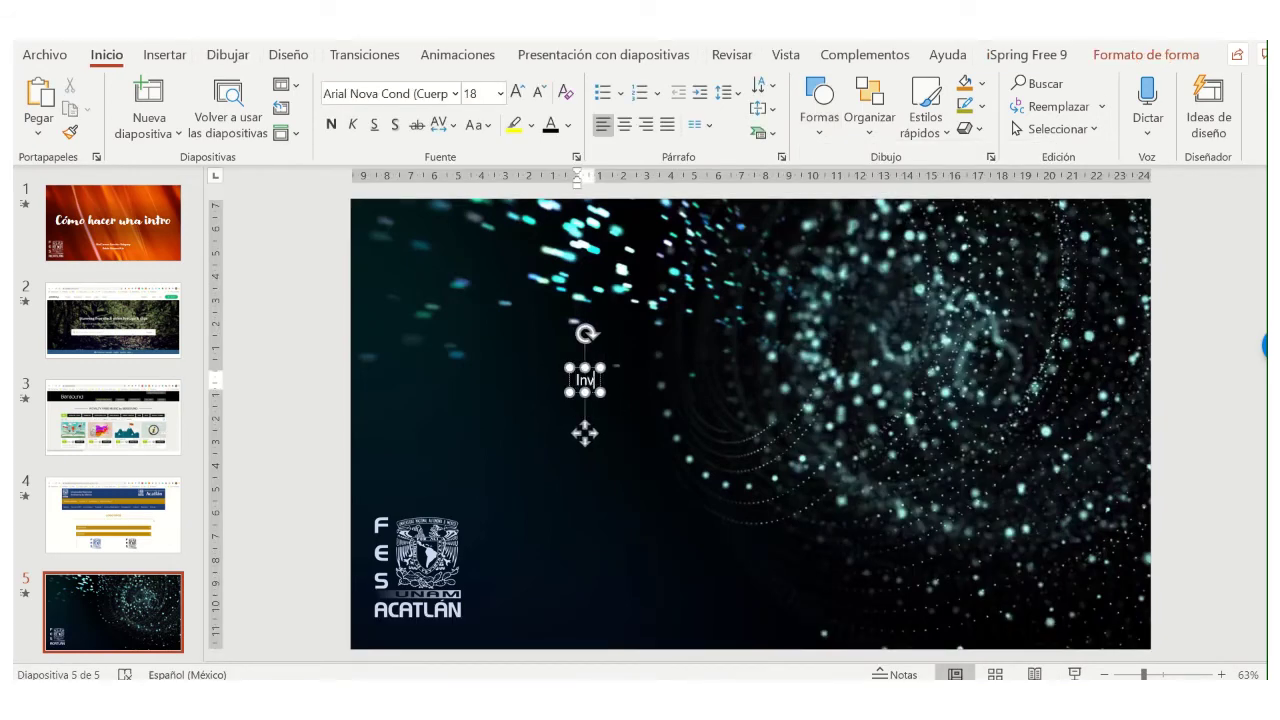
text(Investigación e)
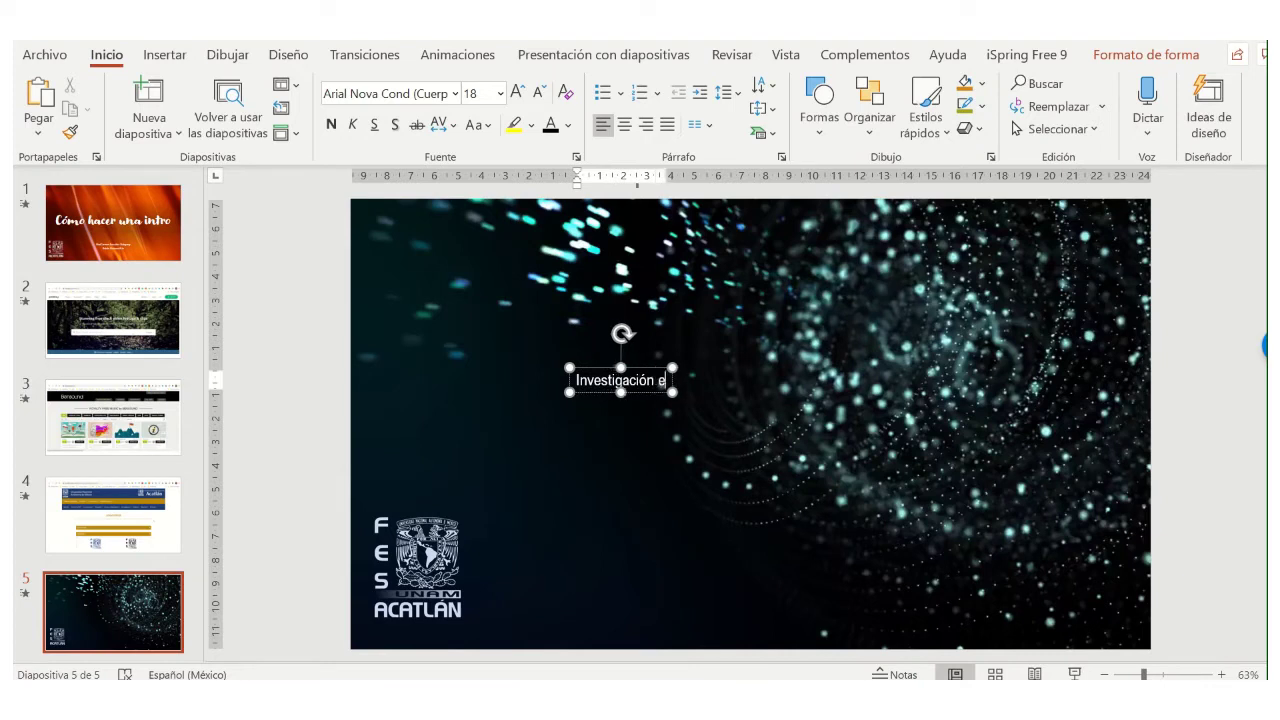
text(n MAC)
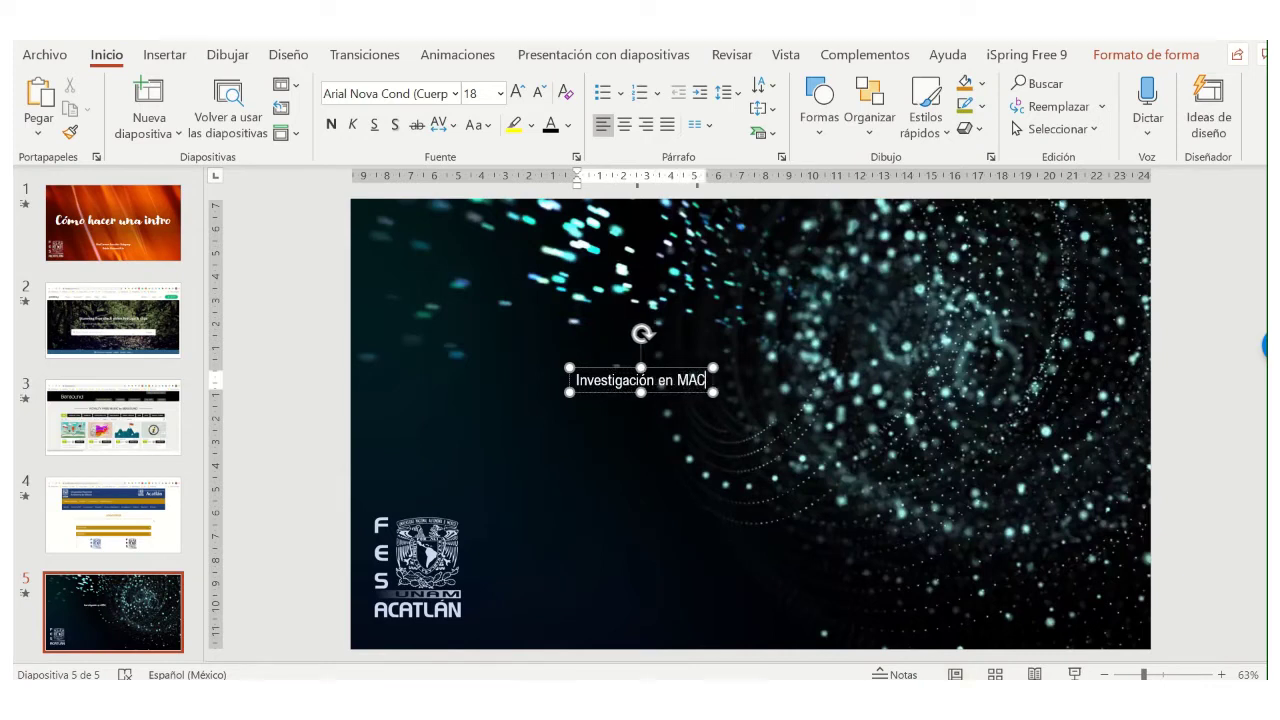
Step: Enlarge the title text to 54 pt and make it bold
click(680, 396)
click(683, 384)
click(518, 93)
click(518, 93)
double_click(518, 93)
double_click(518, 93)
triple_click(518, 93)
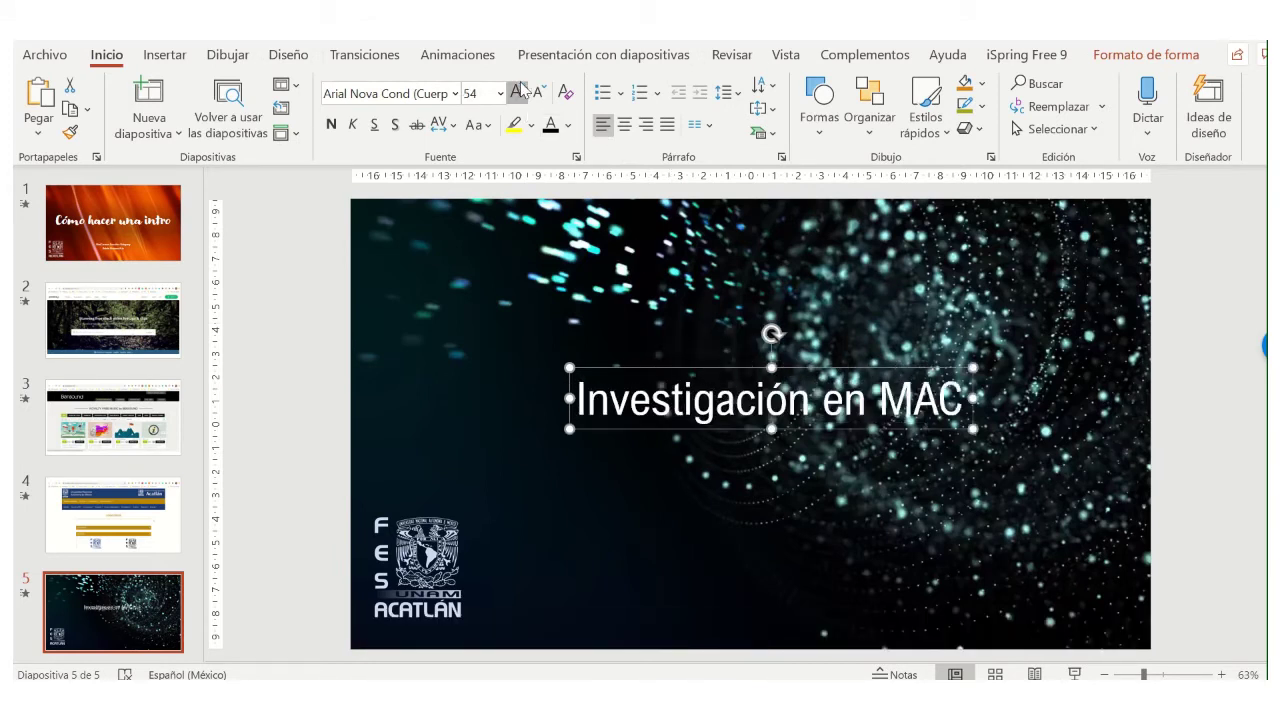
click(331, 124)
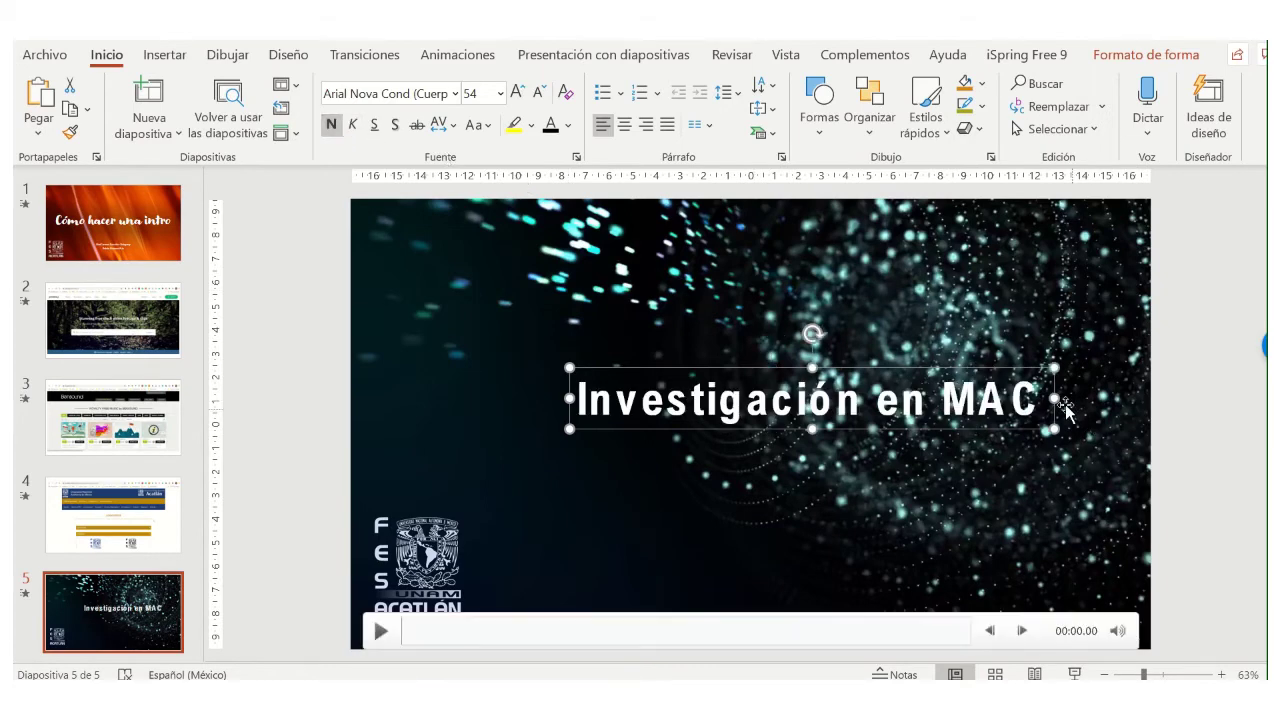
Step: Narrow the title box so MAC wraps to a second line, and raise it slightly
drag(1050, 400, 956, 392)
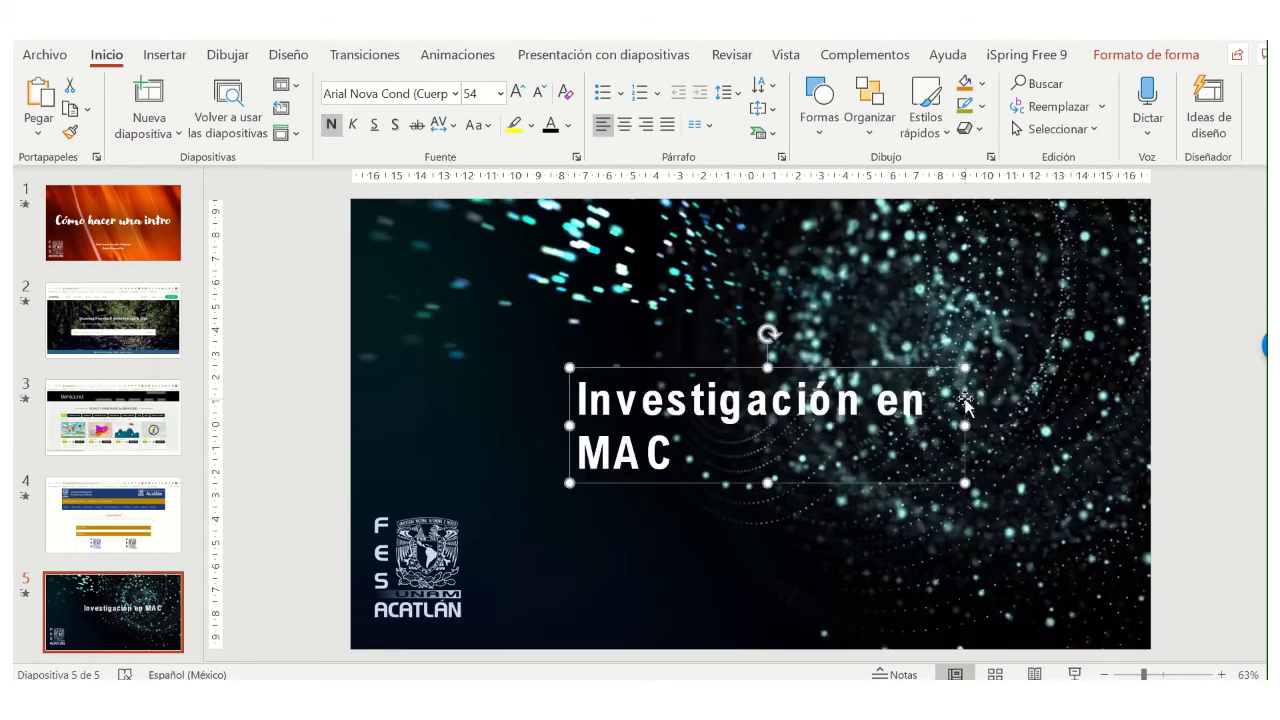
click(922, 505)
click(804, 421)
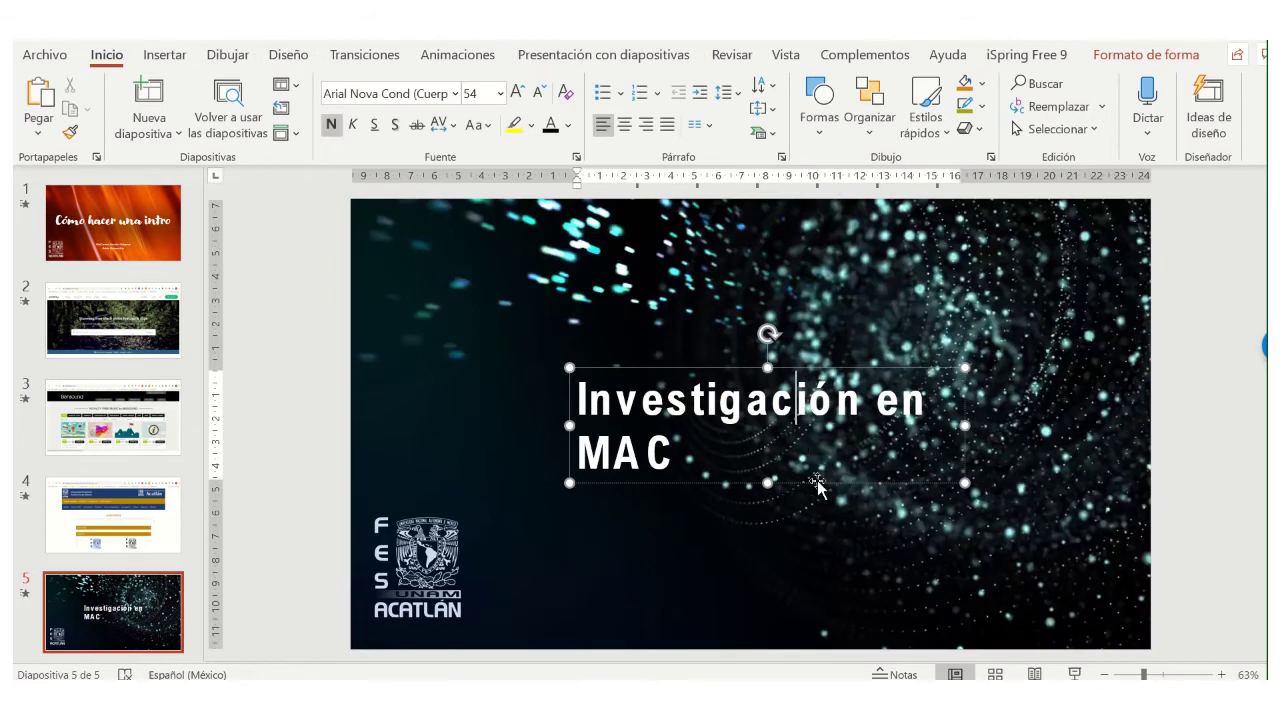
drag(815, 486, 808, 428)
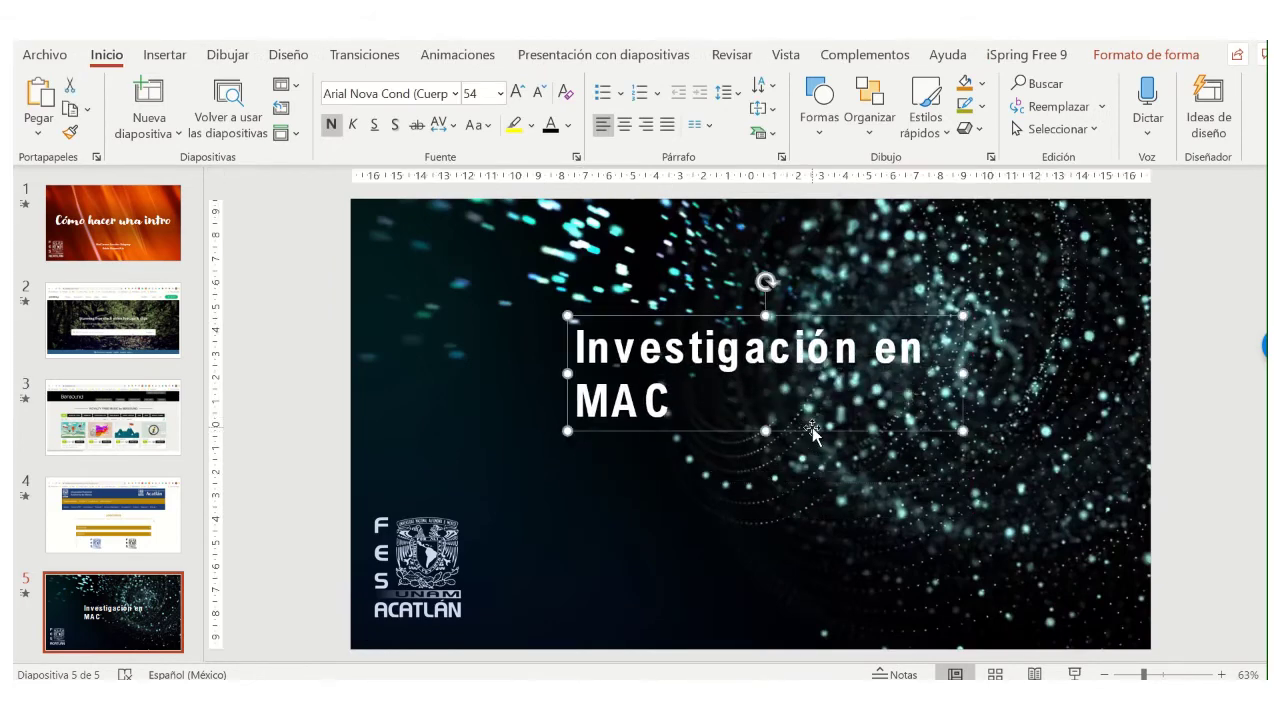
click(824, 458)
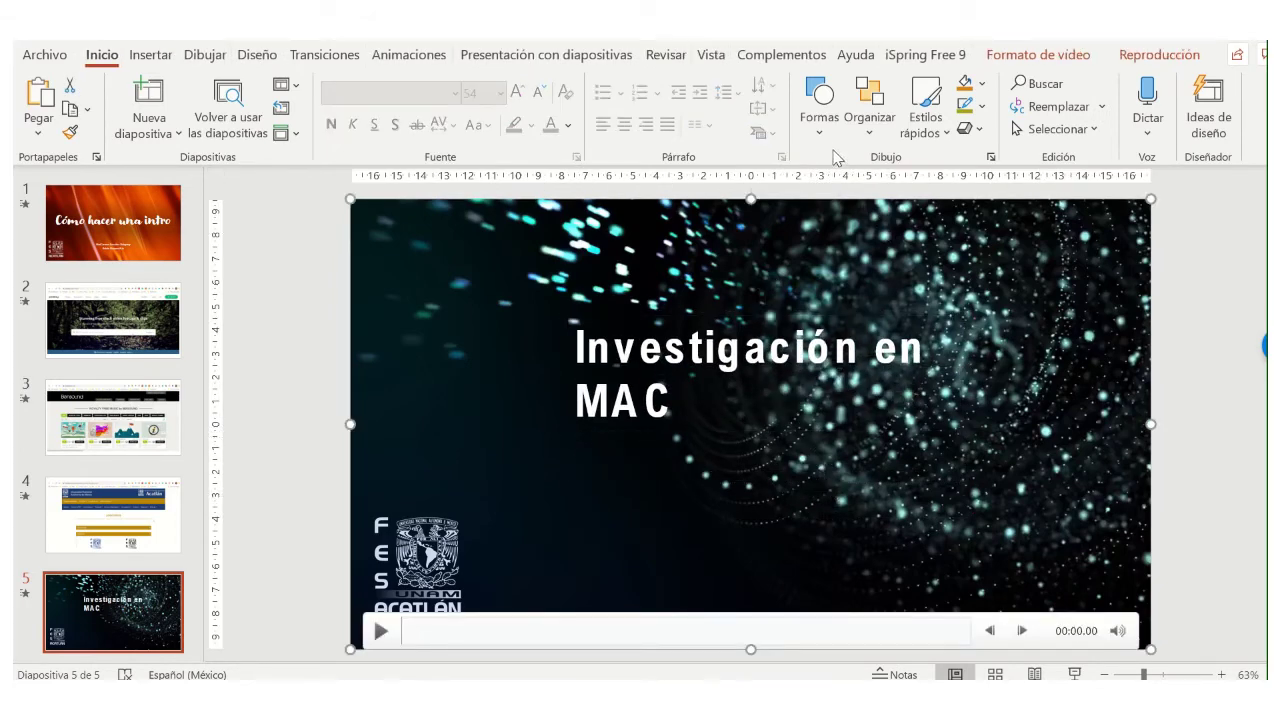
click(819, 110)
Step: Add a text box below the title with the author's full name and e-mail, separated by a dash
click(809, 181)
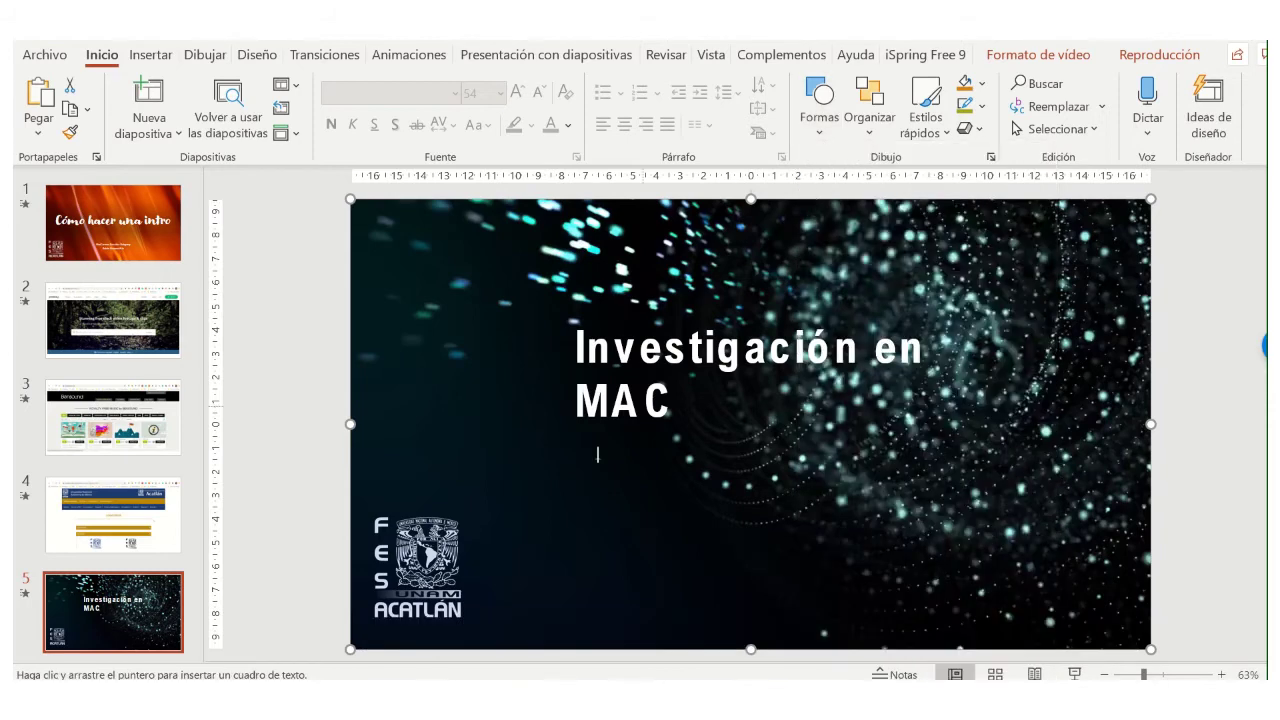
click(570, 521)
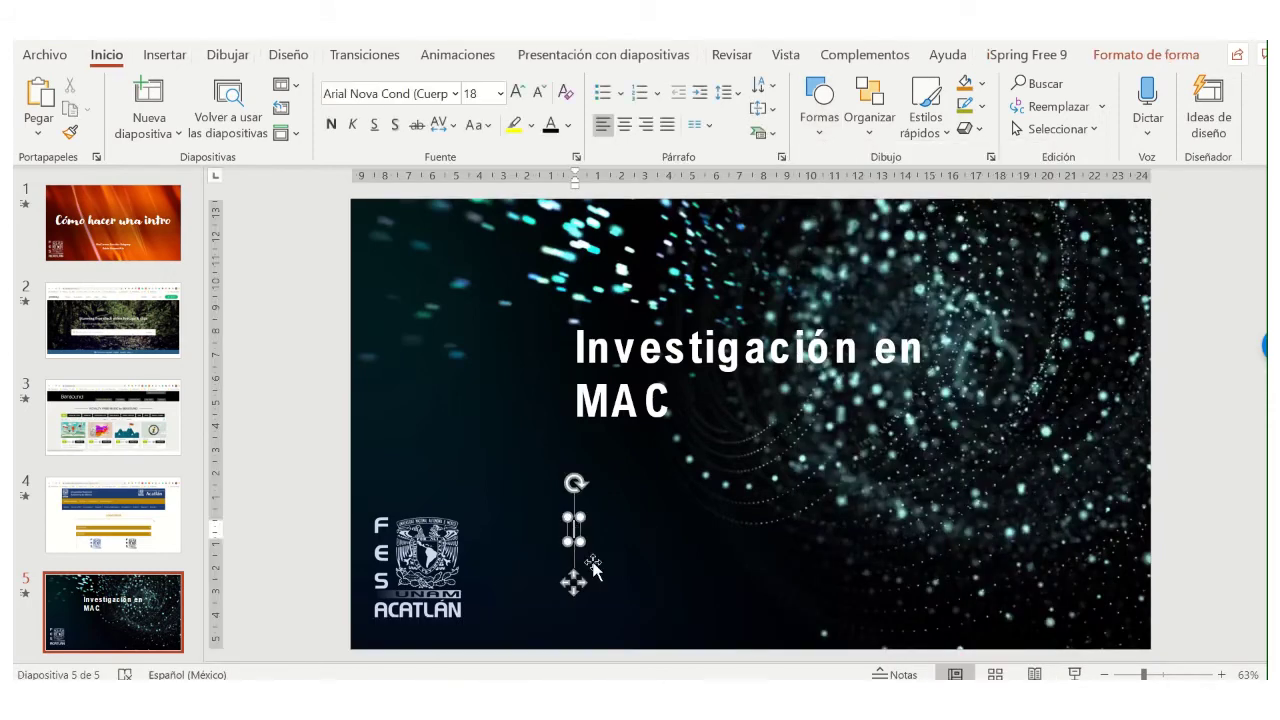
text(MariCarmen G)
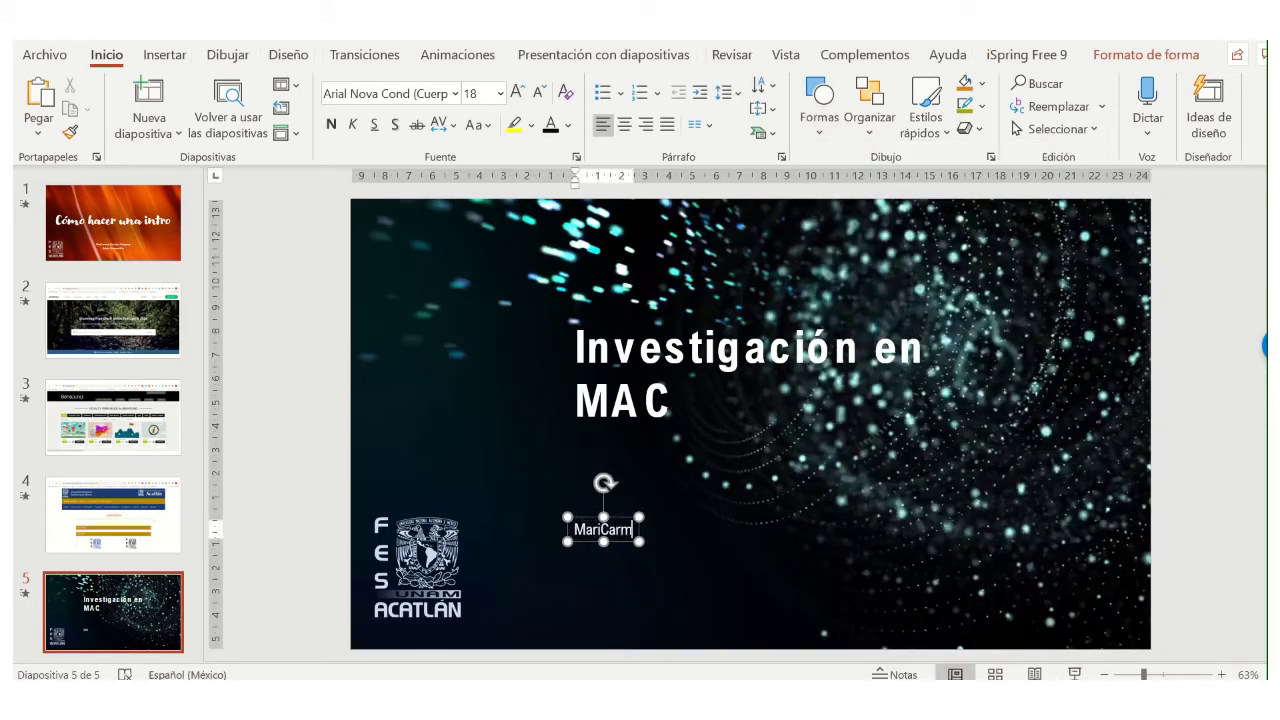
text(onzále)
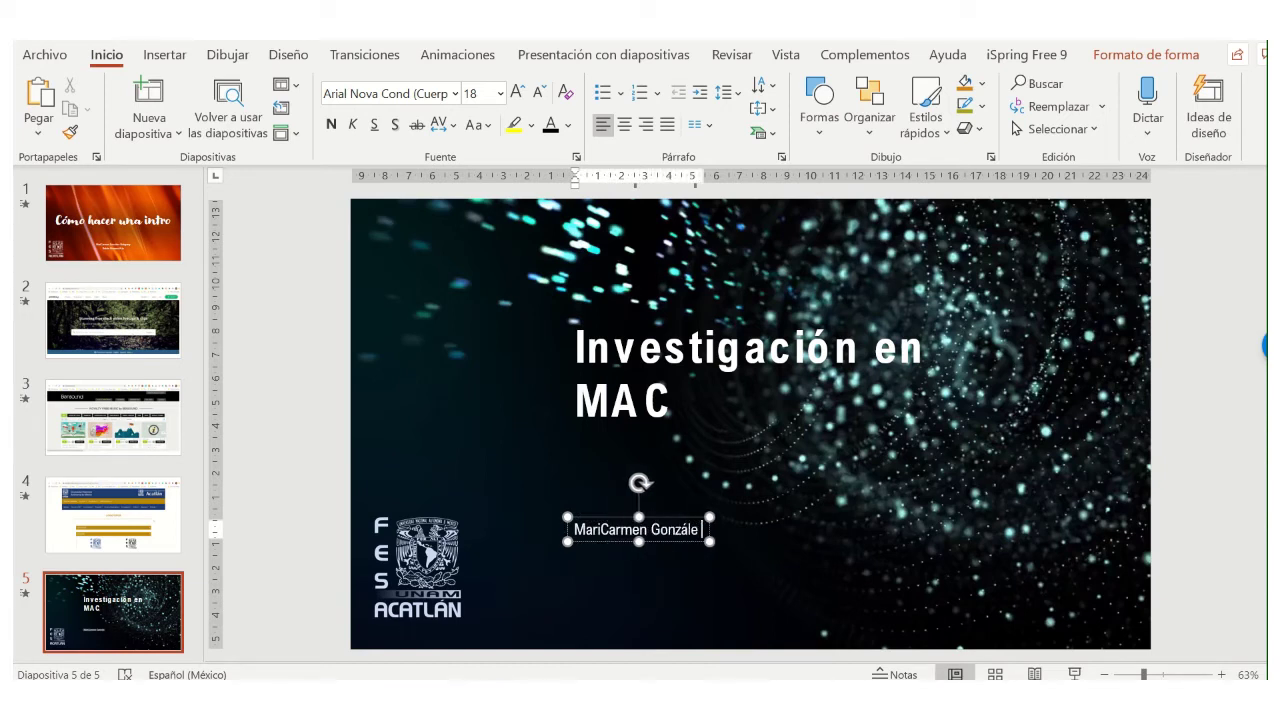
text(z Videgara)
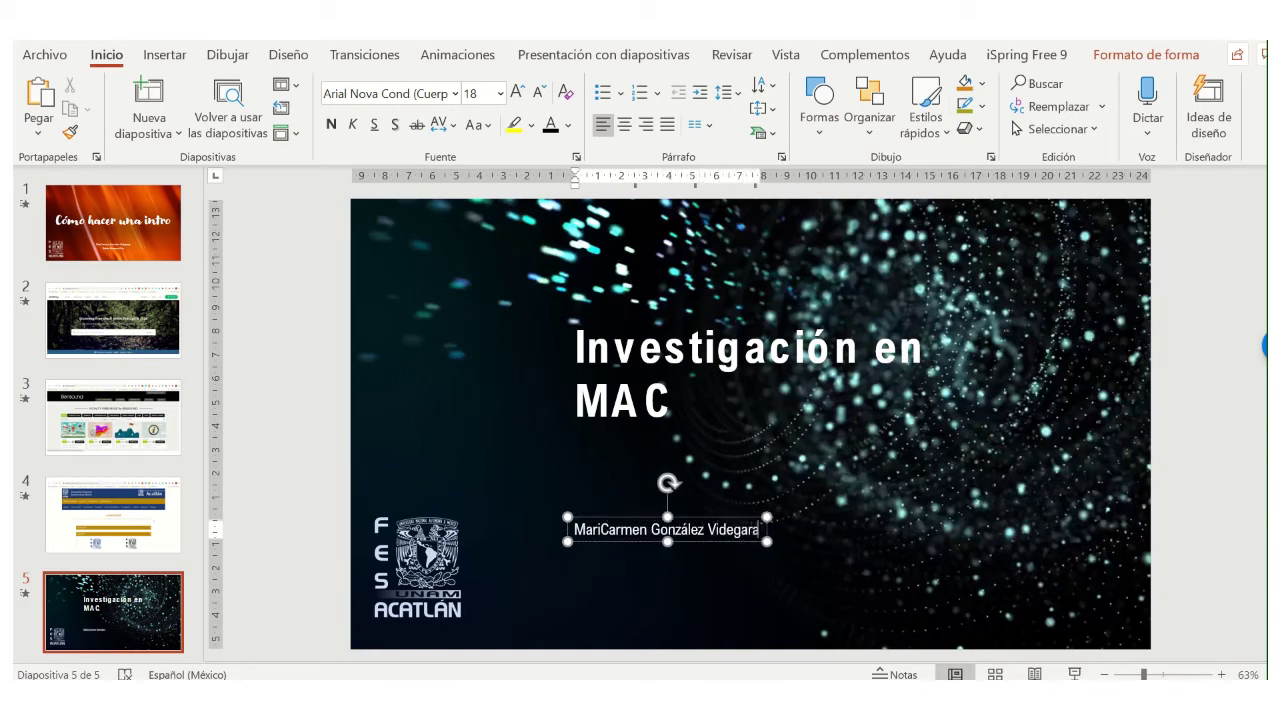
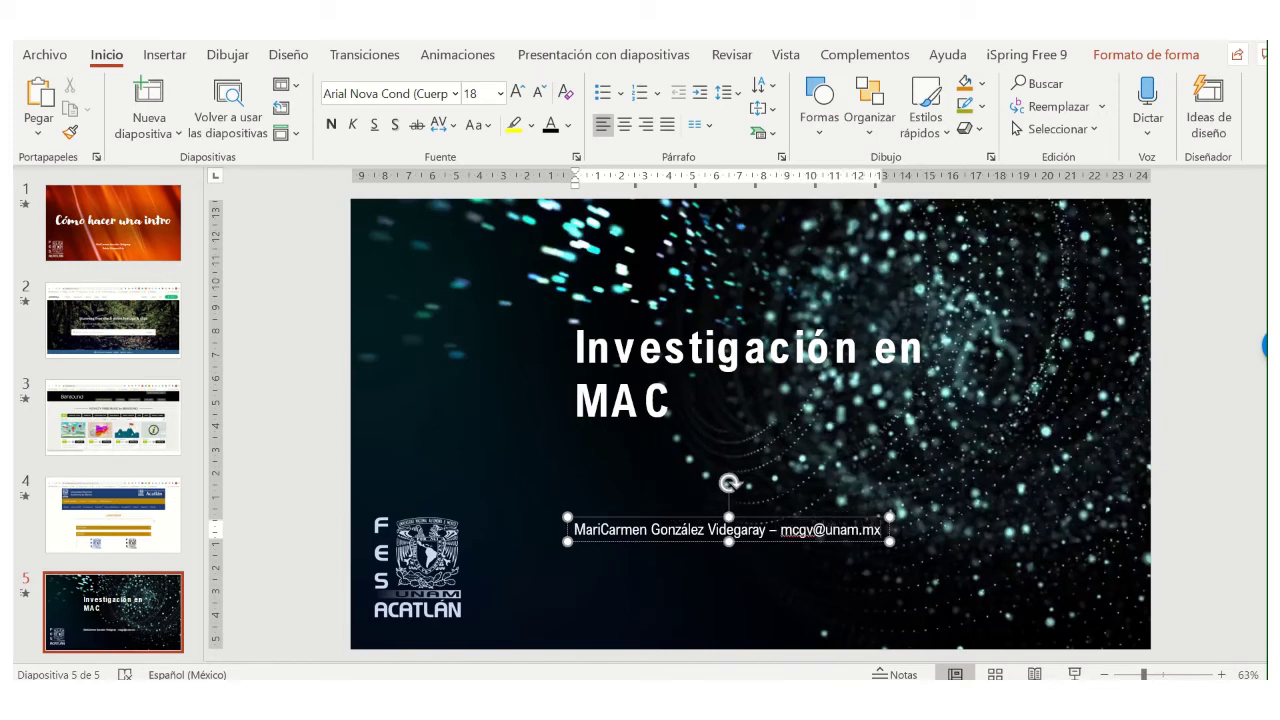
click(671, 609)
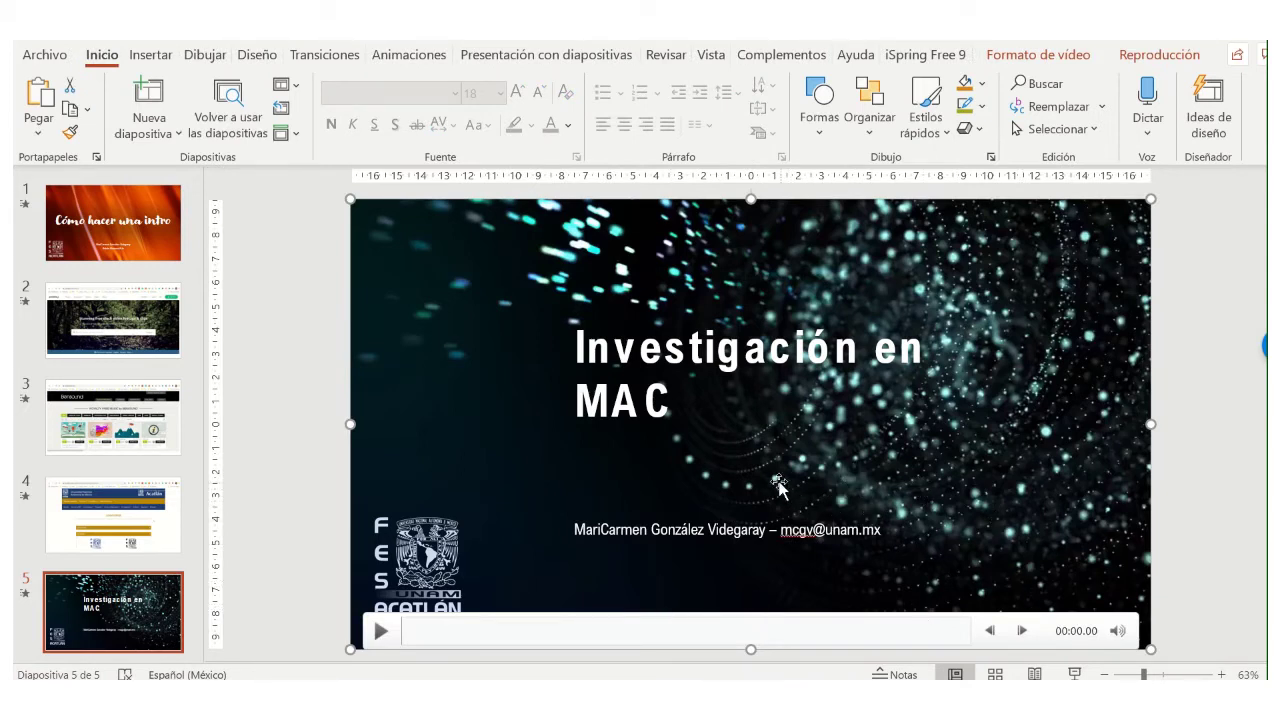
Step: Give the FES Acatlán logo a fly-in entrance starting after the previous animation
click(439, 556)
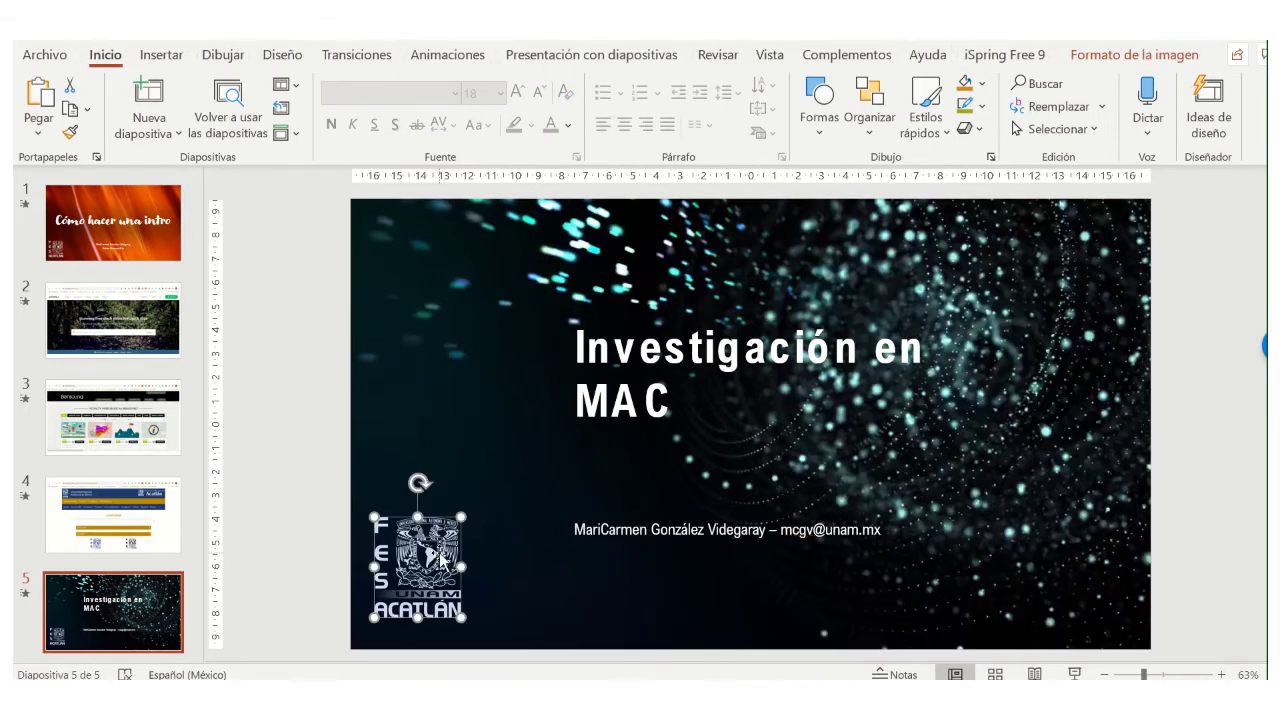
click(455, 56)
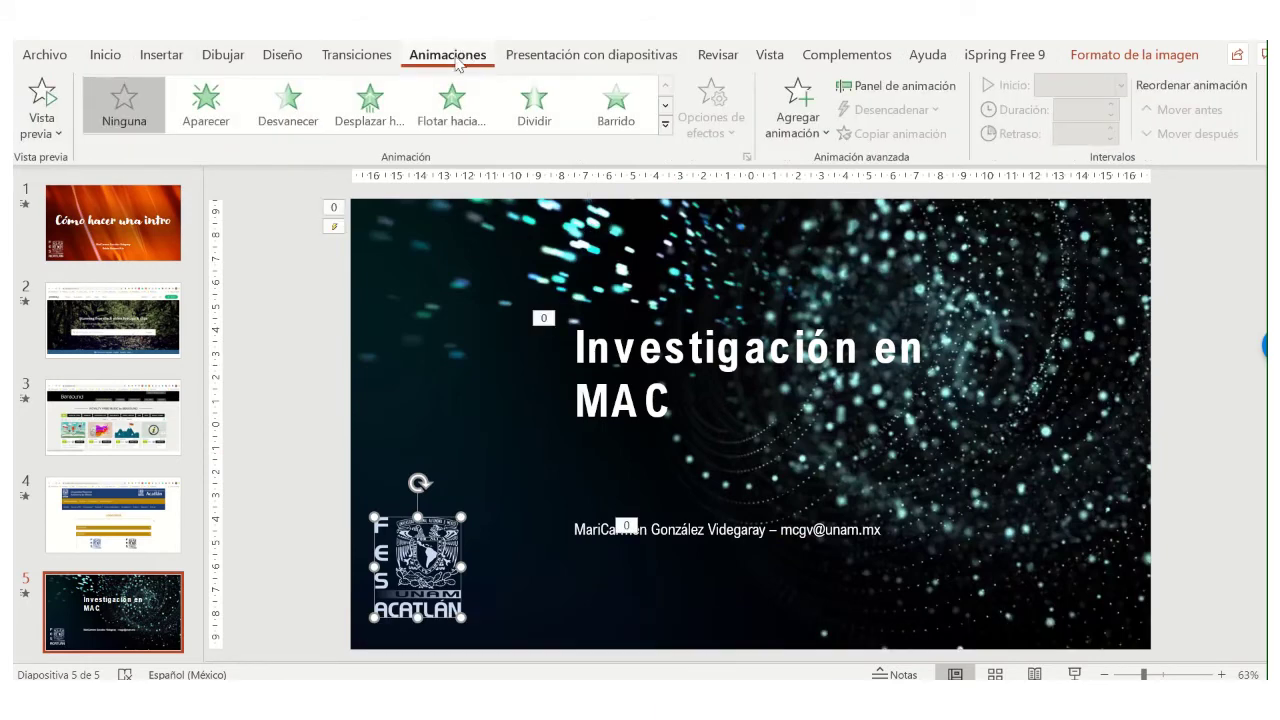
click(357, 110)
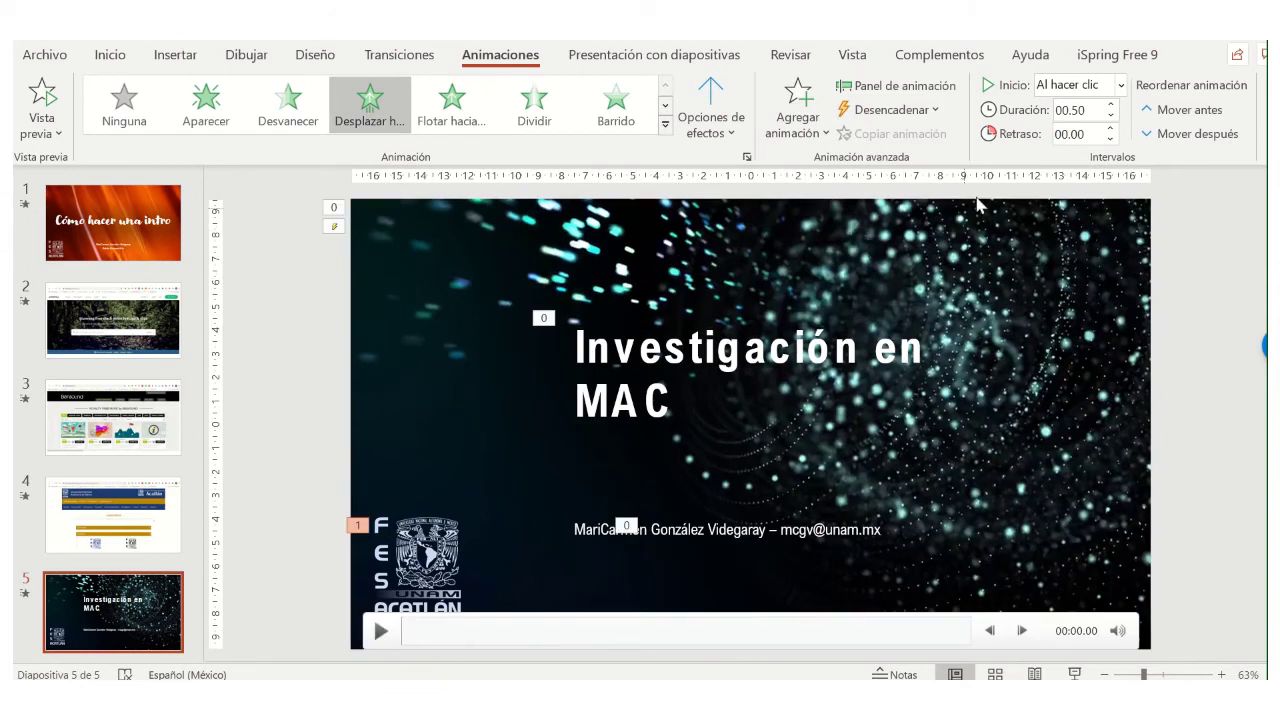
click(1121, 86)
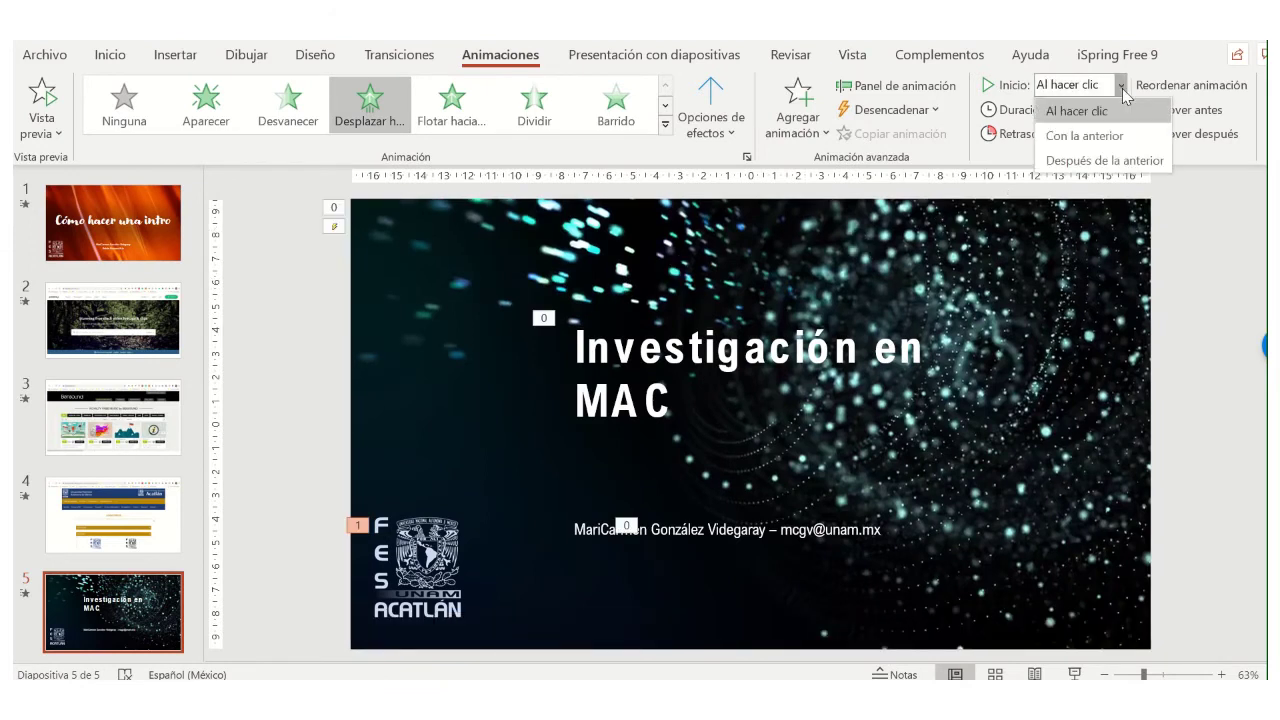
click(1106, 161)
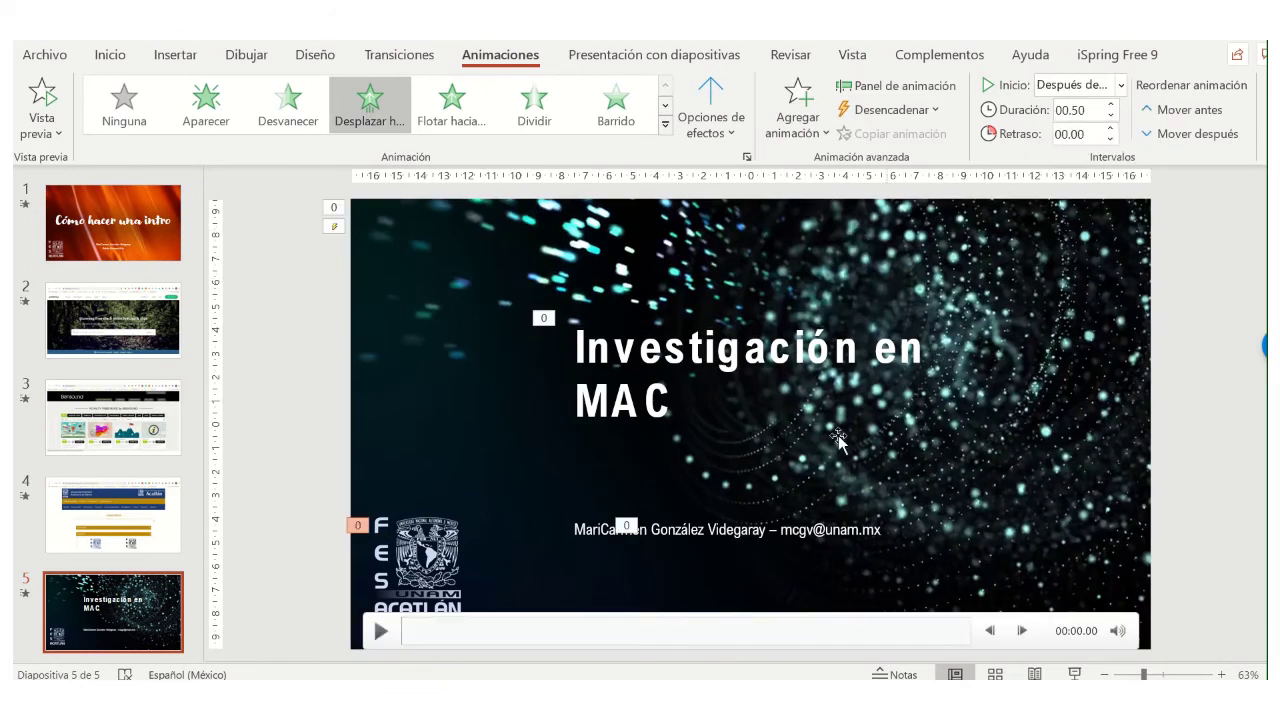
Step: Apply Desplazar hacia arriba to the title, starting Después de la anterior
click(776, 358)
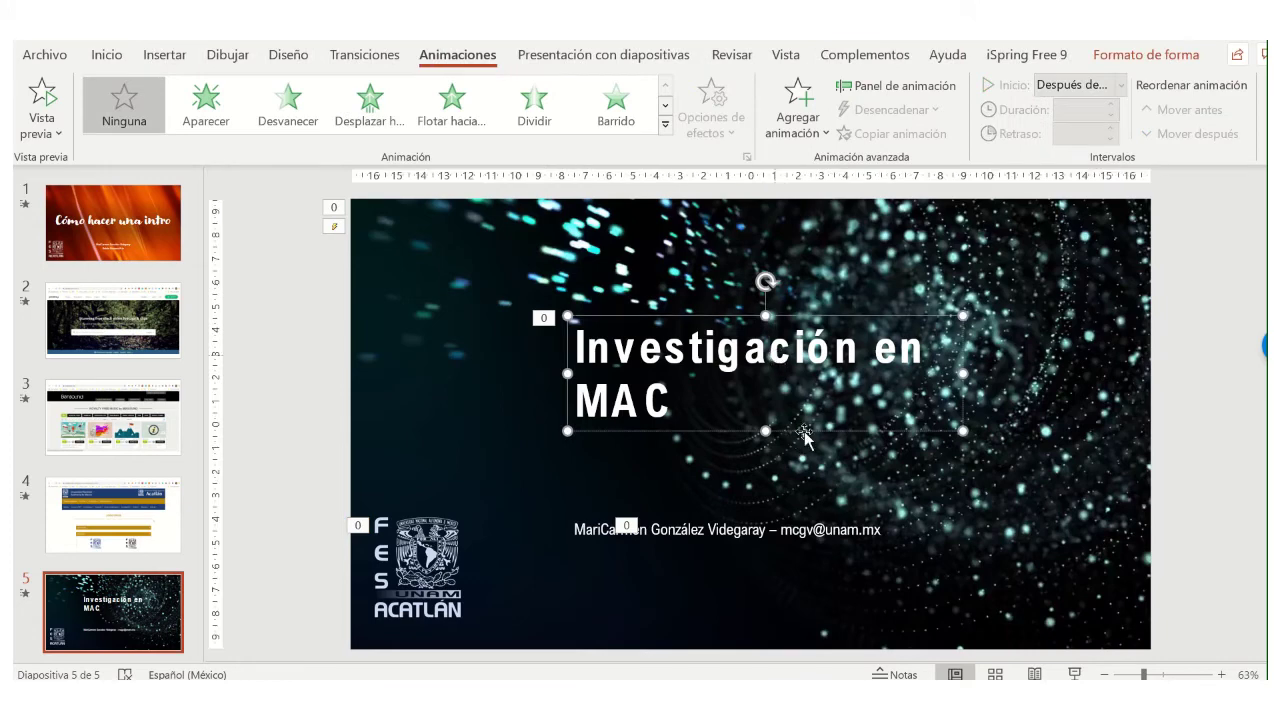
click(369, 117)
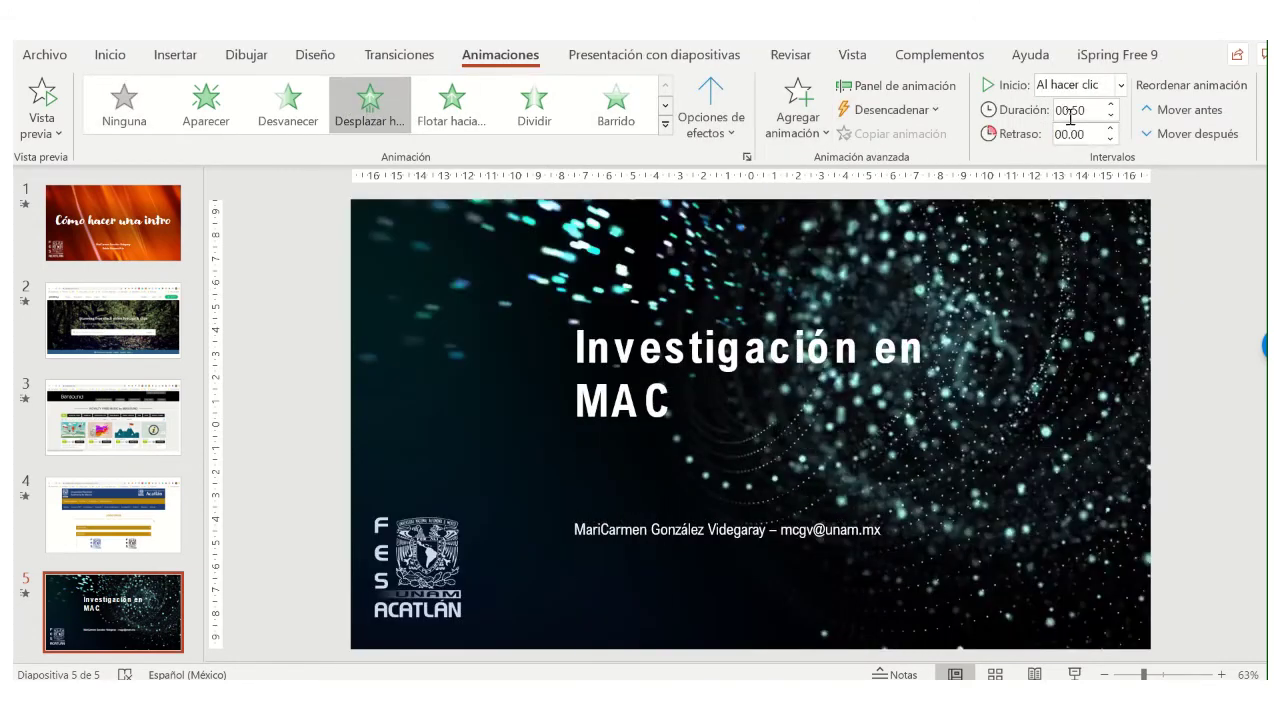
click(1119, 87)
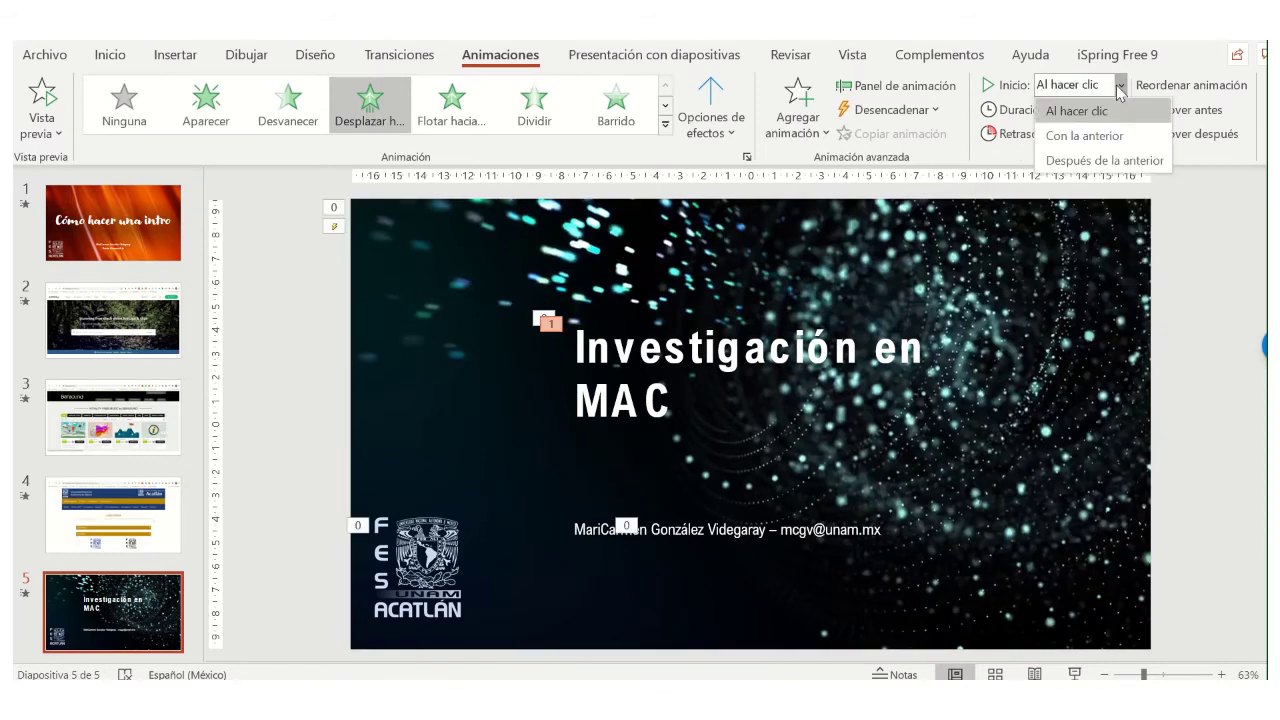
click(1100, 163)
Step: Give the author line the same fly-up entrance, also starting after the previous animation
click(817, 538)
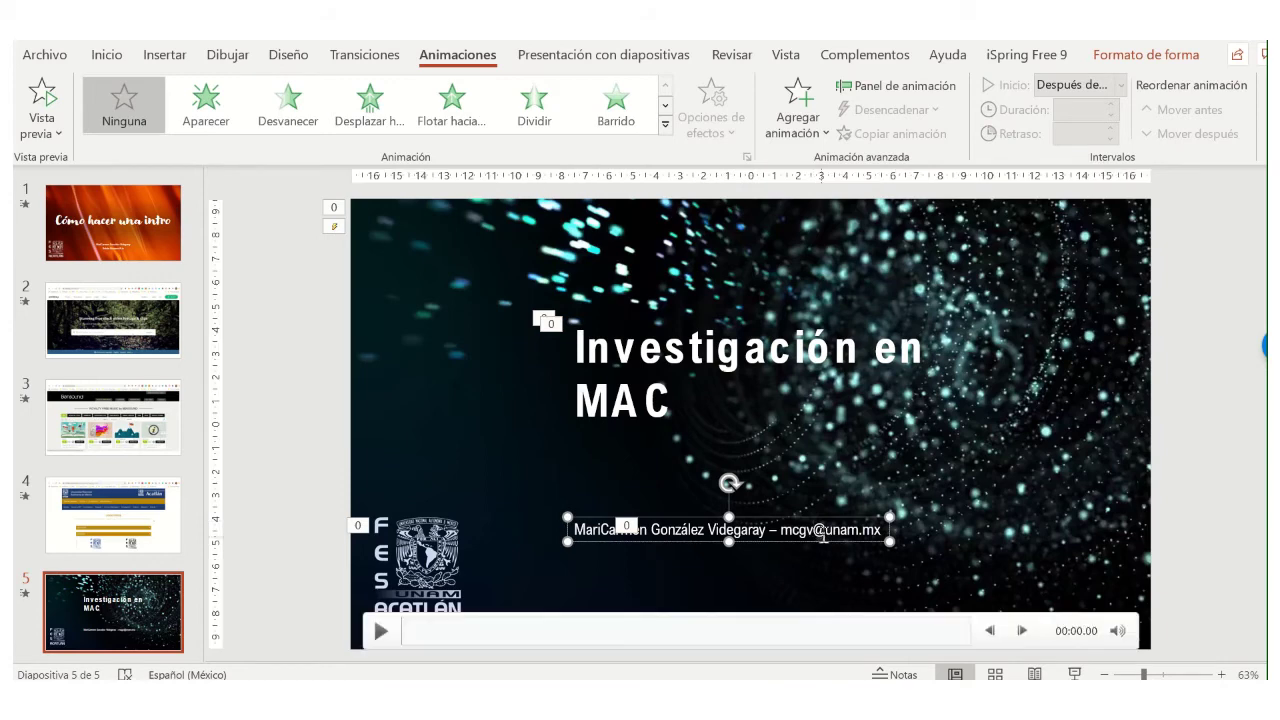
click(385, 124)
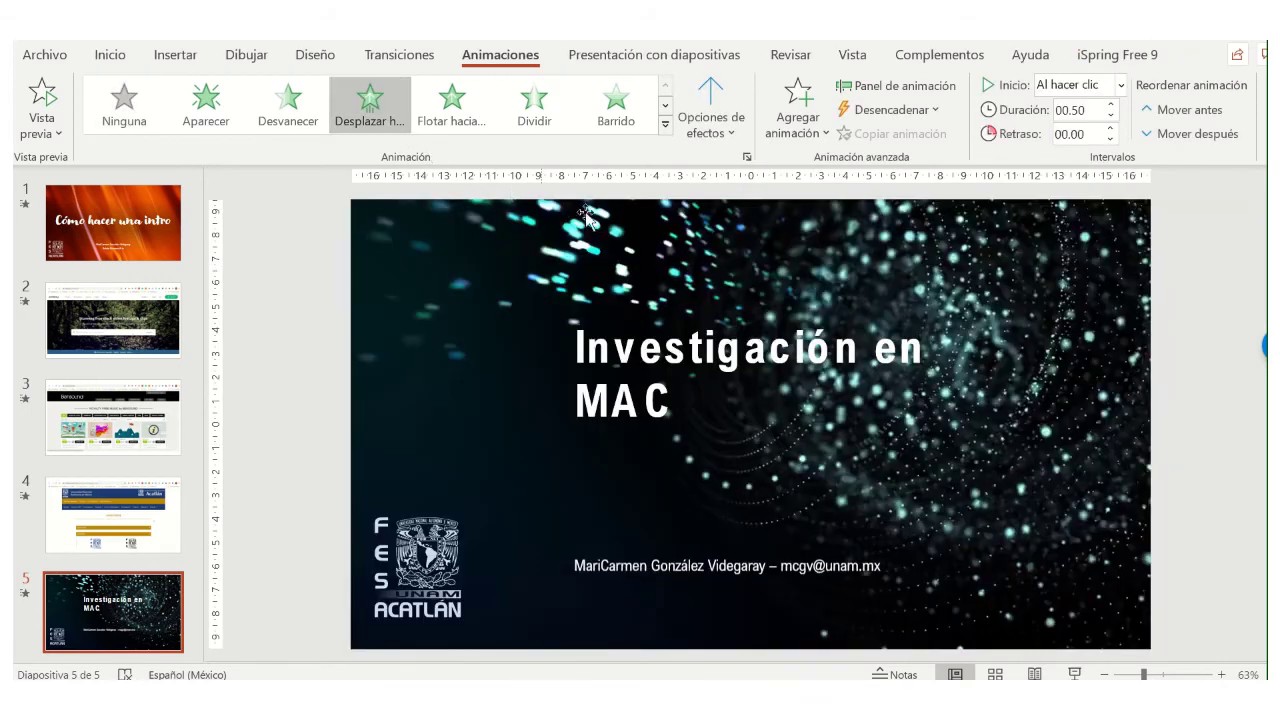
click(1121, 86)
click(1108, 160)
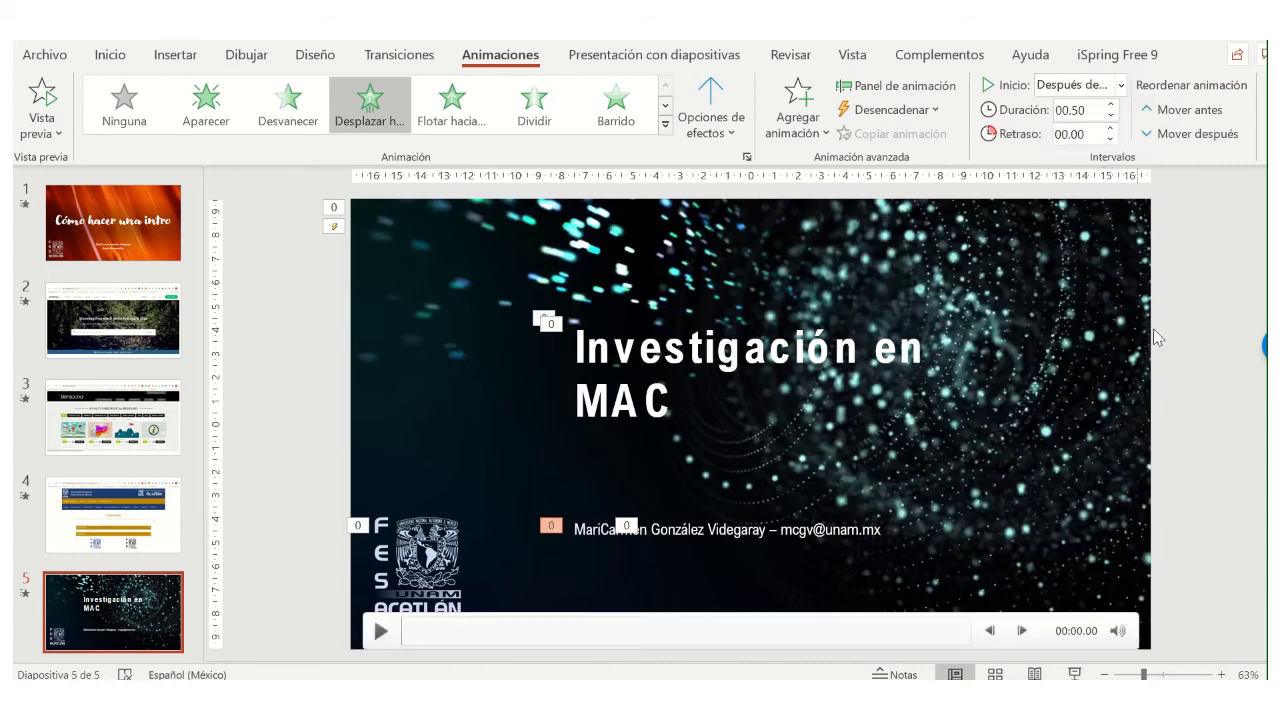
click(1210, 505)
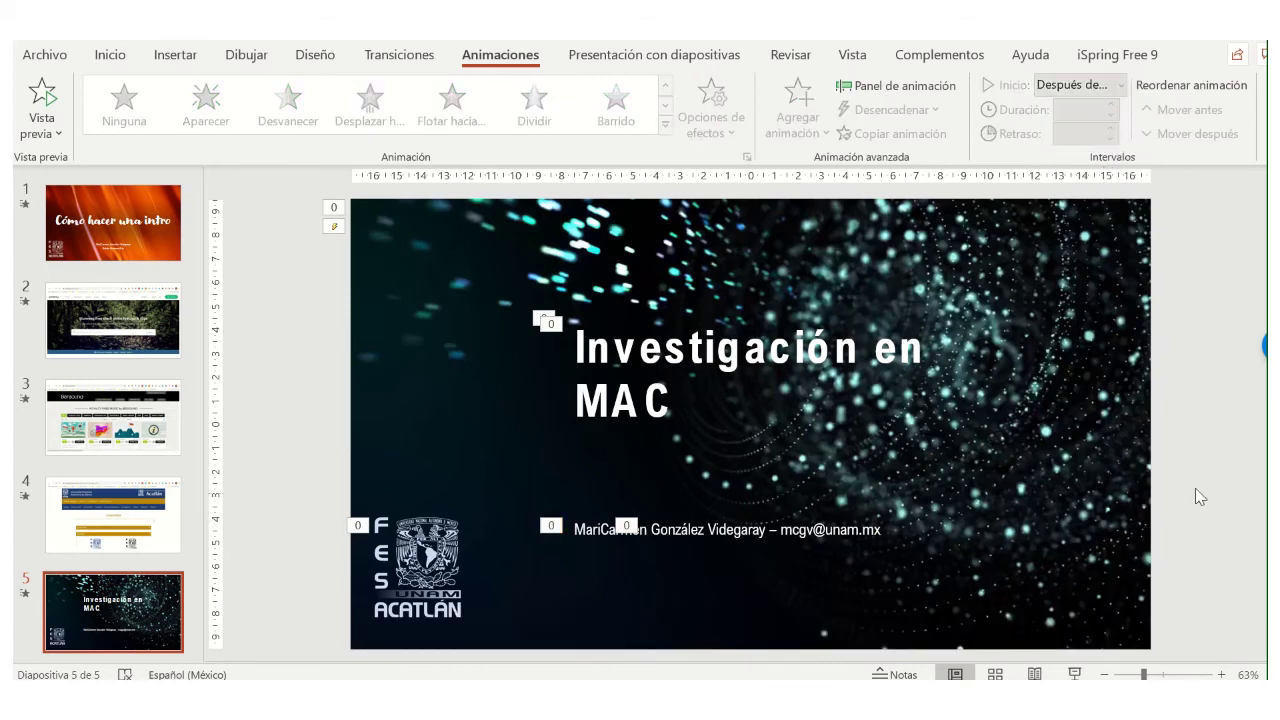
Step: Insert the bensound-cute 2 audio file from this PC onto slide 5
click(178, 58)
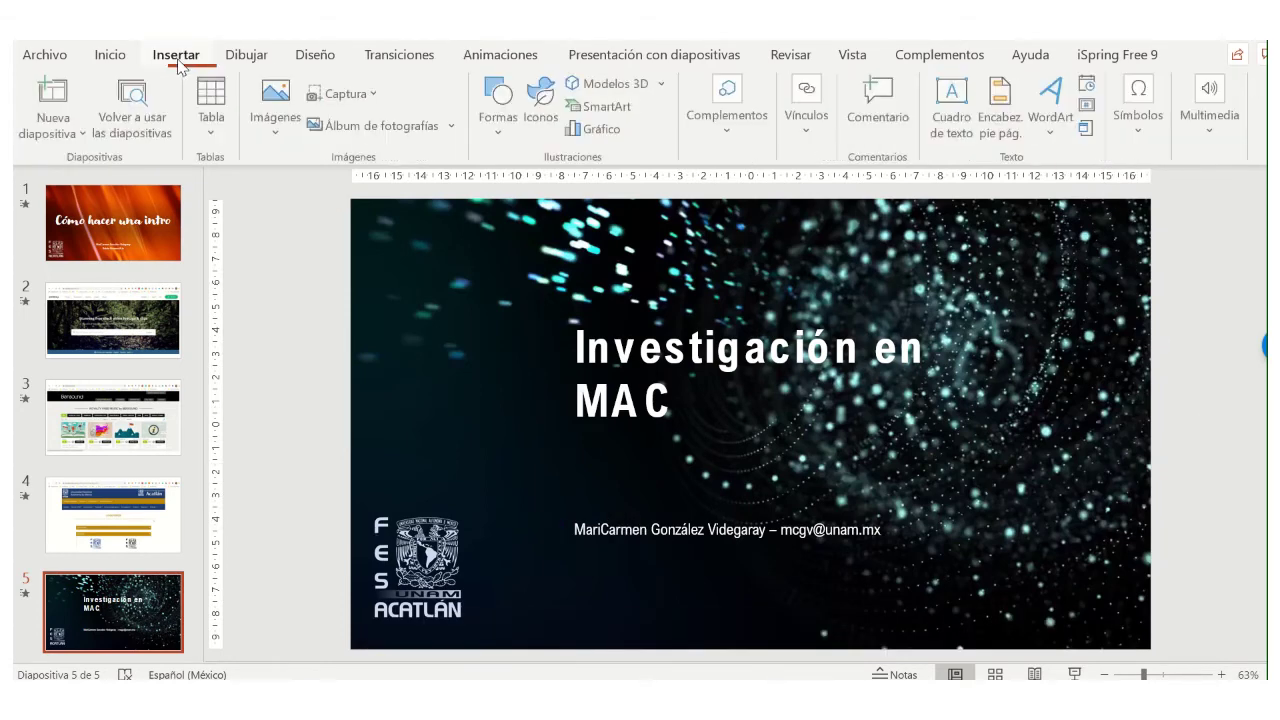
click(1225, 140)
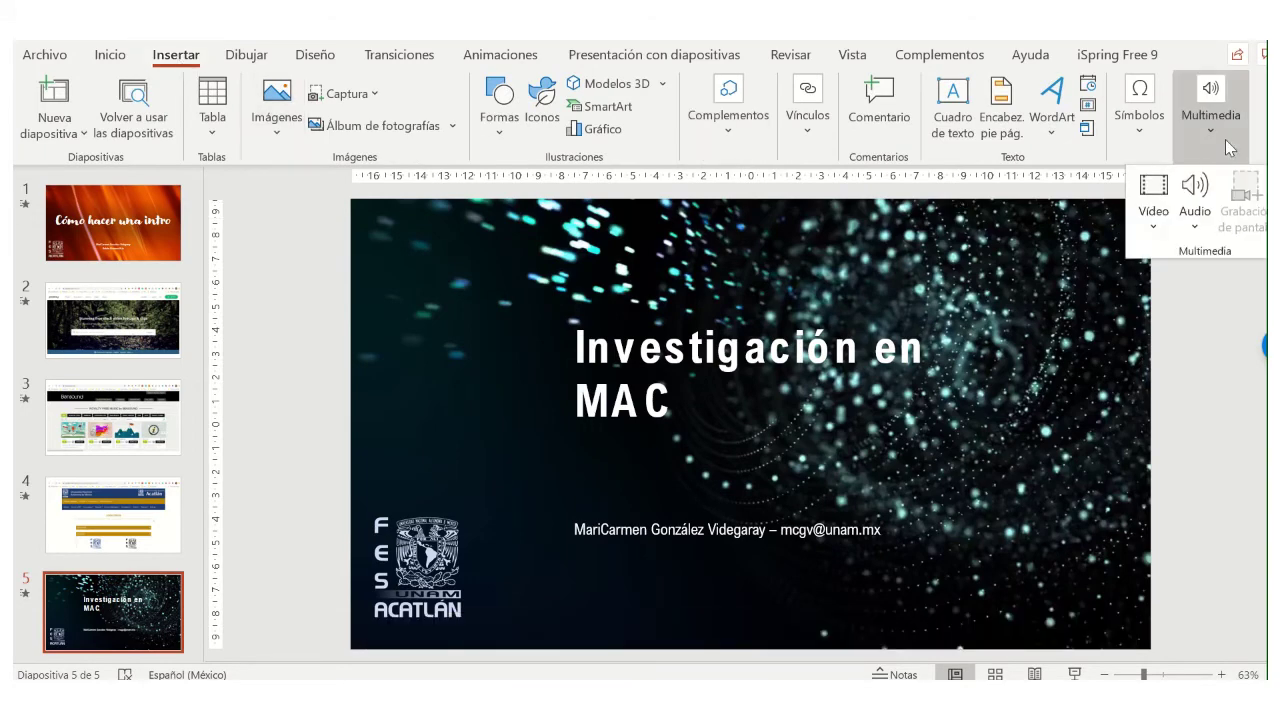
click(1195, 200)
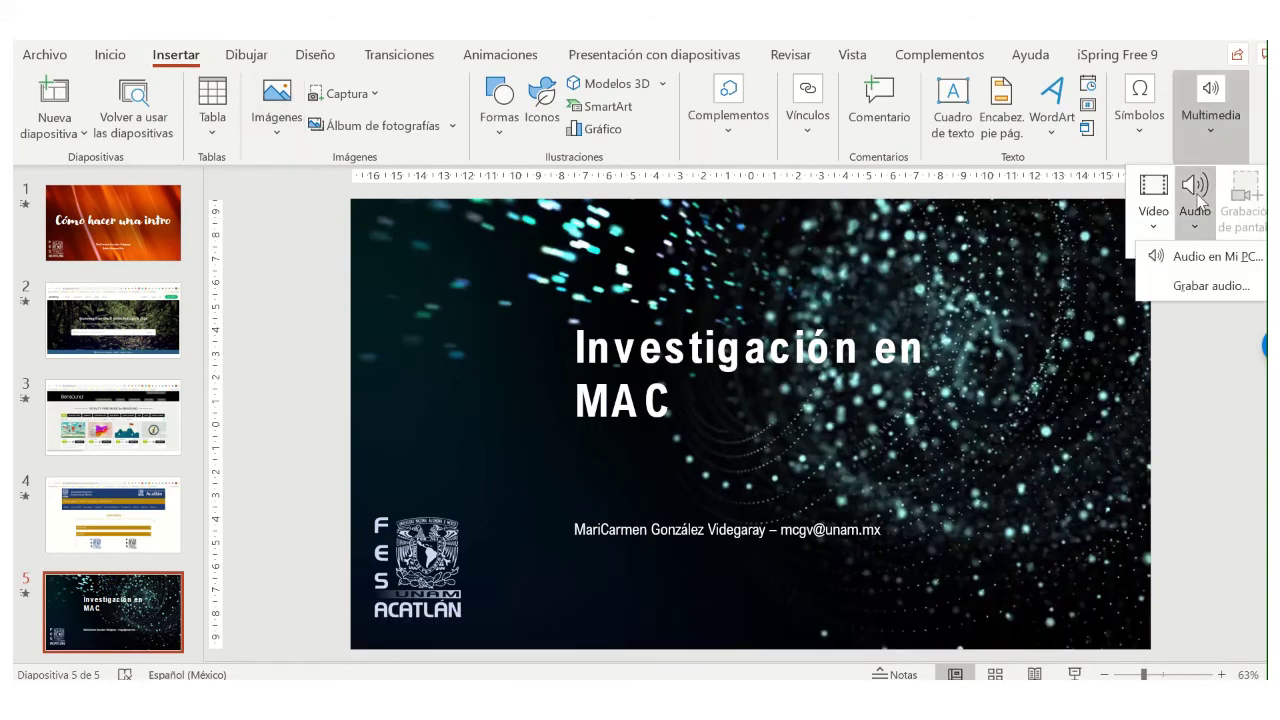
click(1190, 255)
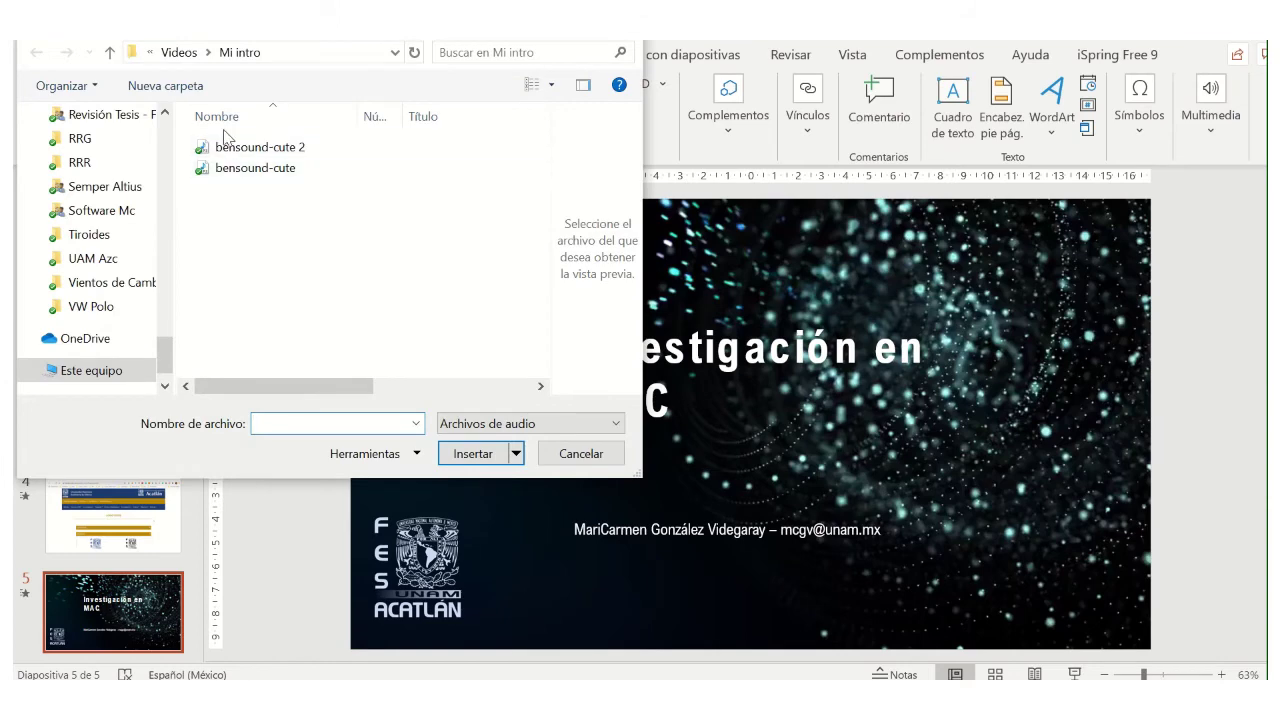
click(265, 152)
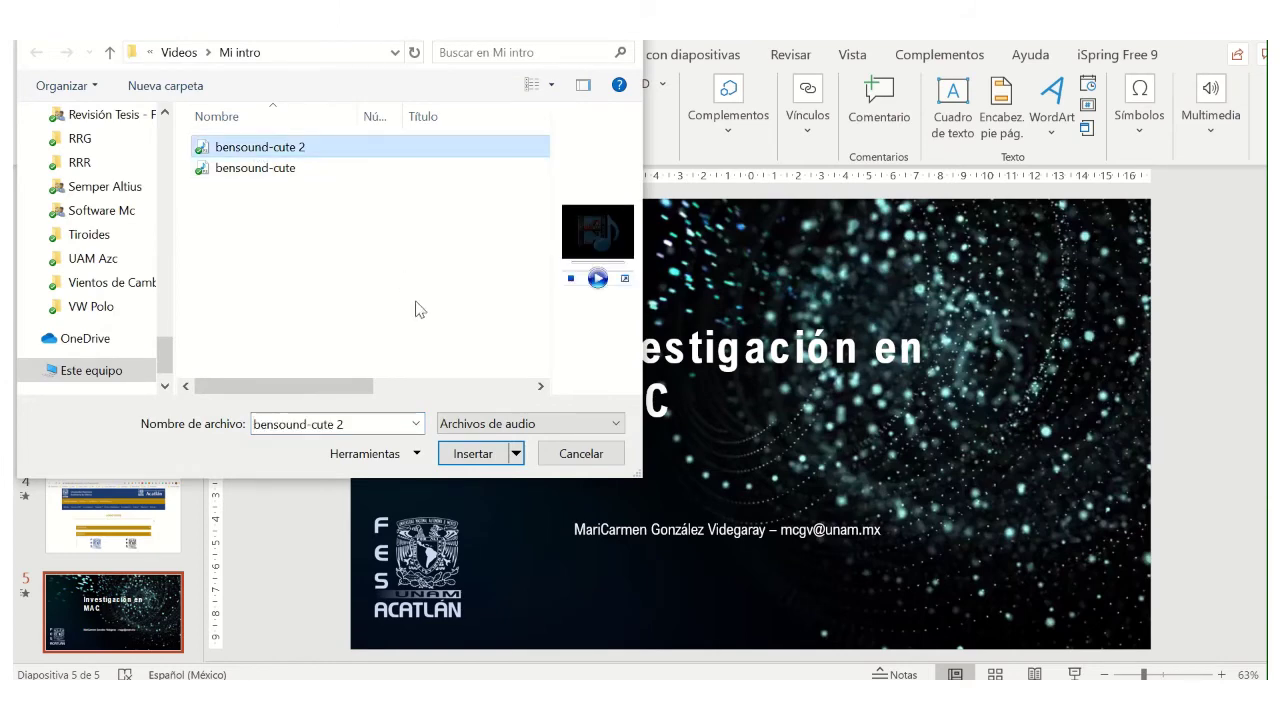
click(473, 453)
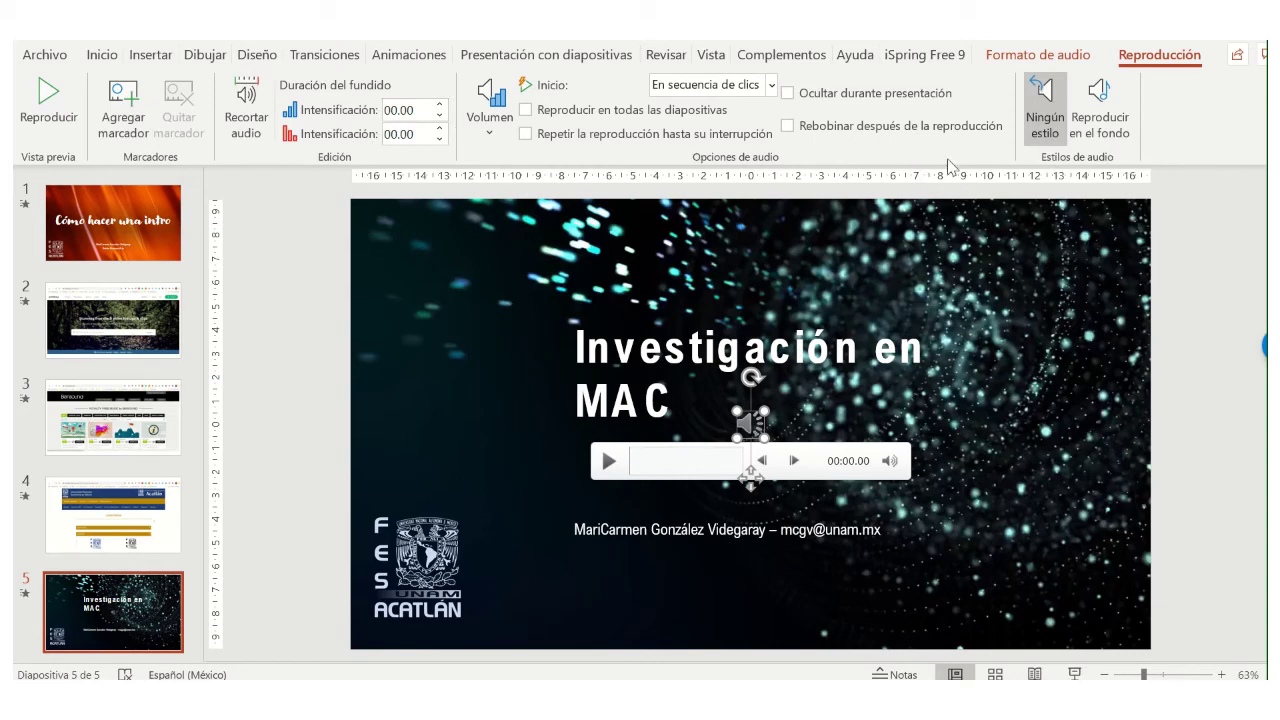
Step: Trim bensound-cute 2 by setting its end time to 10 seconds
click(251, 133)
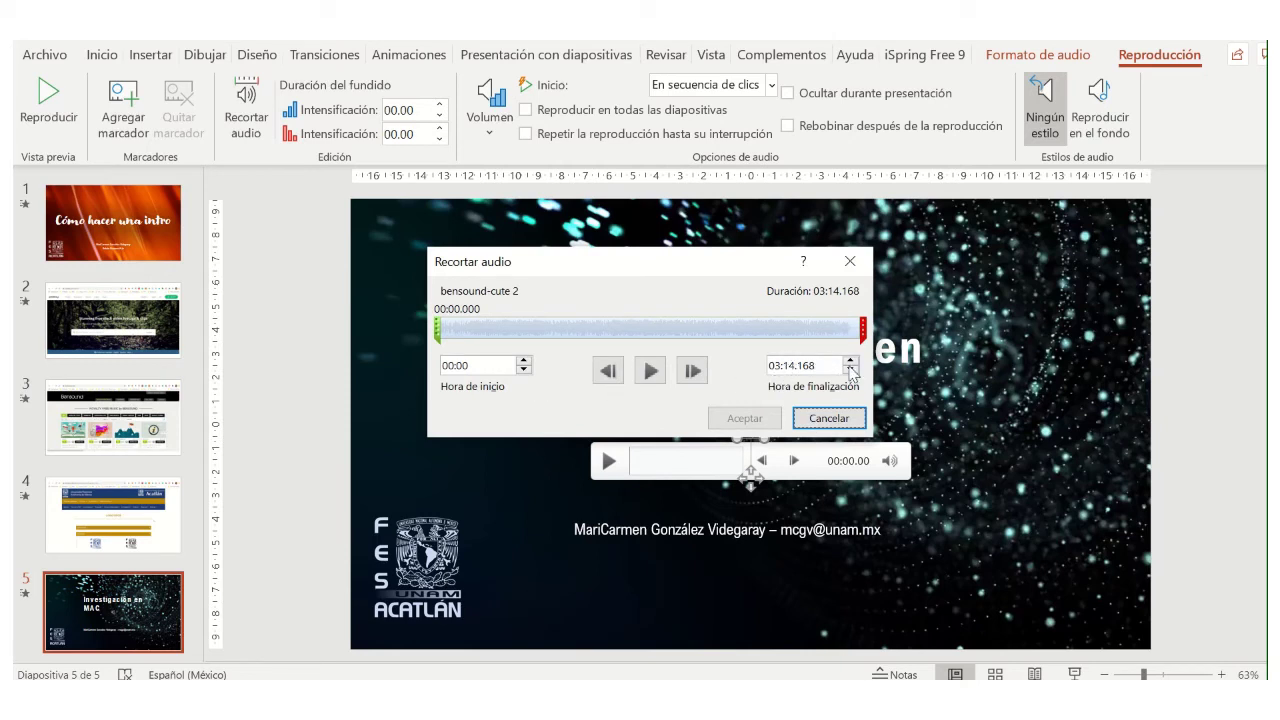
drag(821, 364, 745, 369)
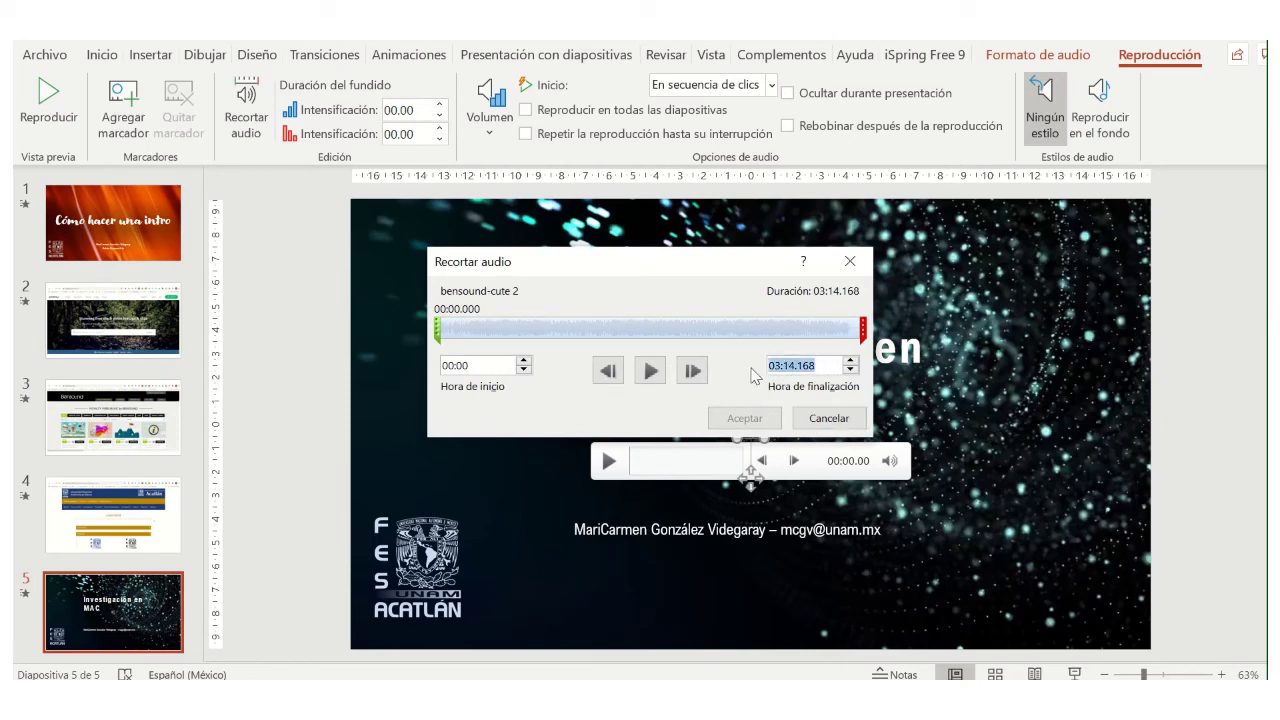
text(10)
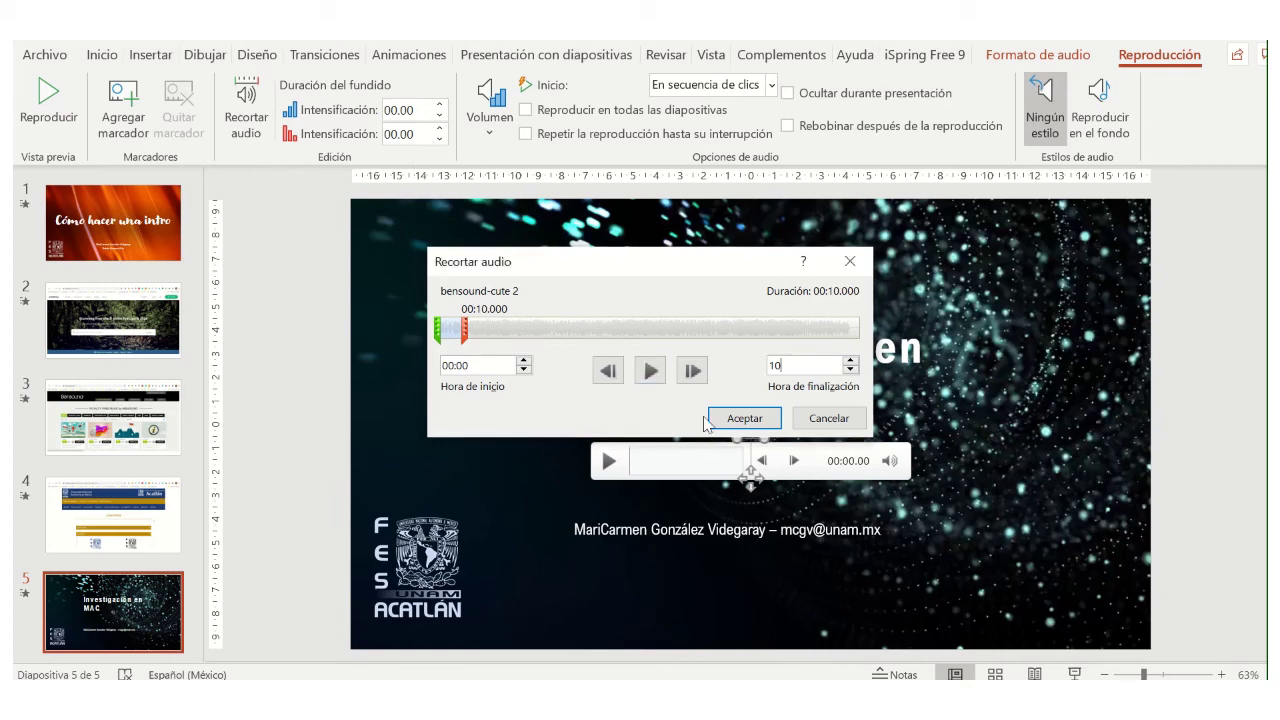
click(740, 418)
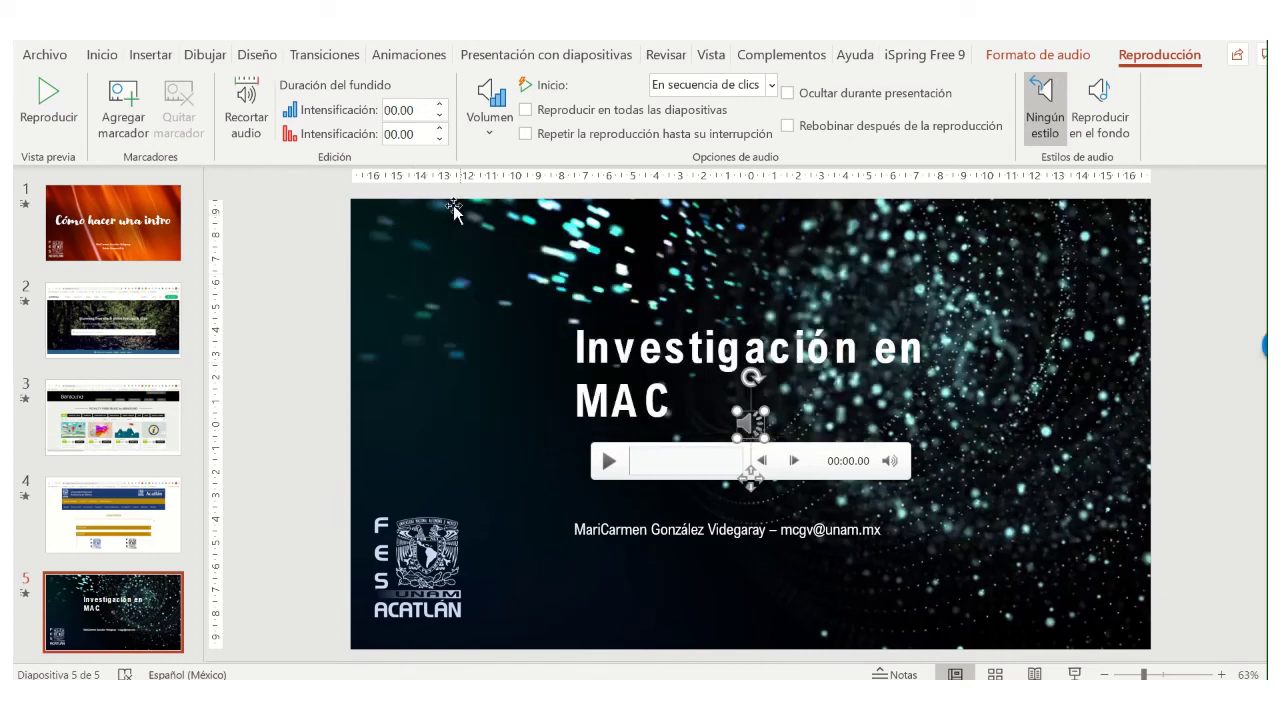
Step: Raise the audio's fade-out duration to 03.00 seconds
click(440, 130)
click(440, 130)
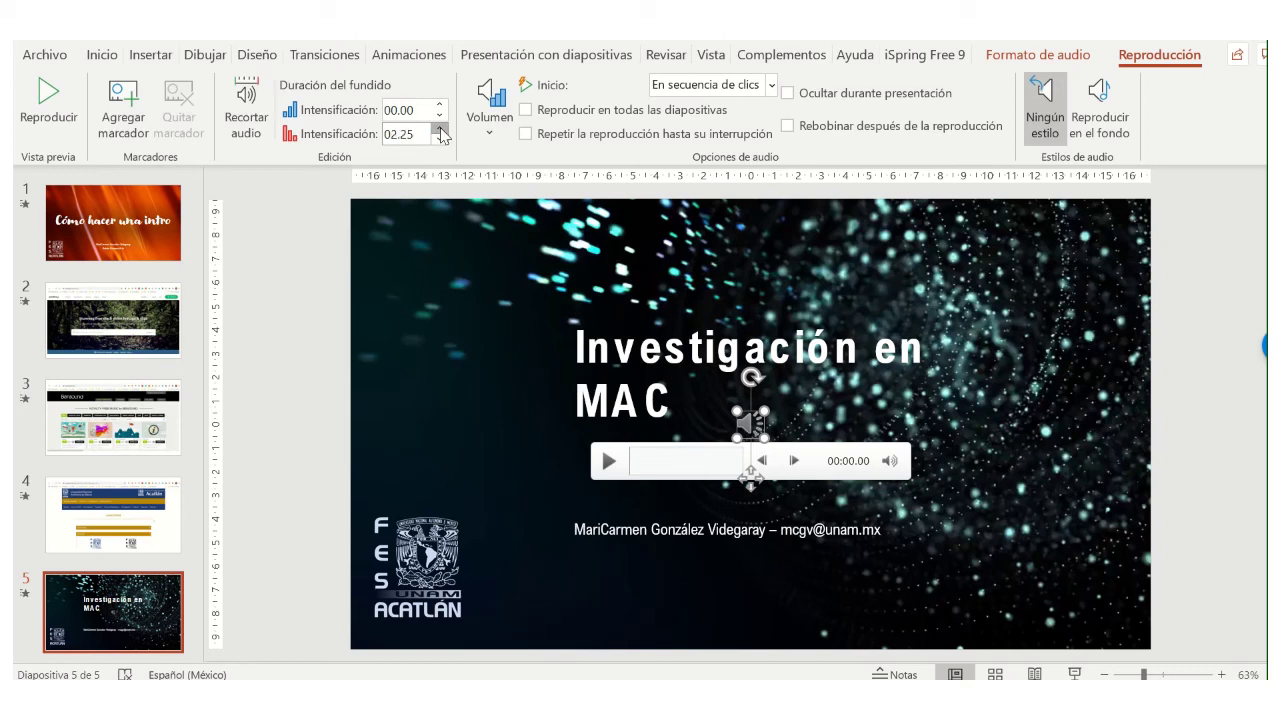
click(441, 131)
click(1237, 450)
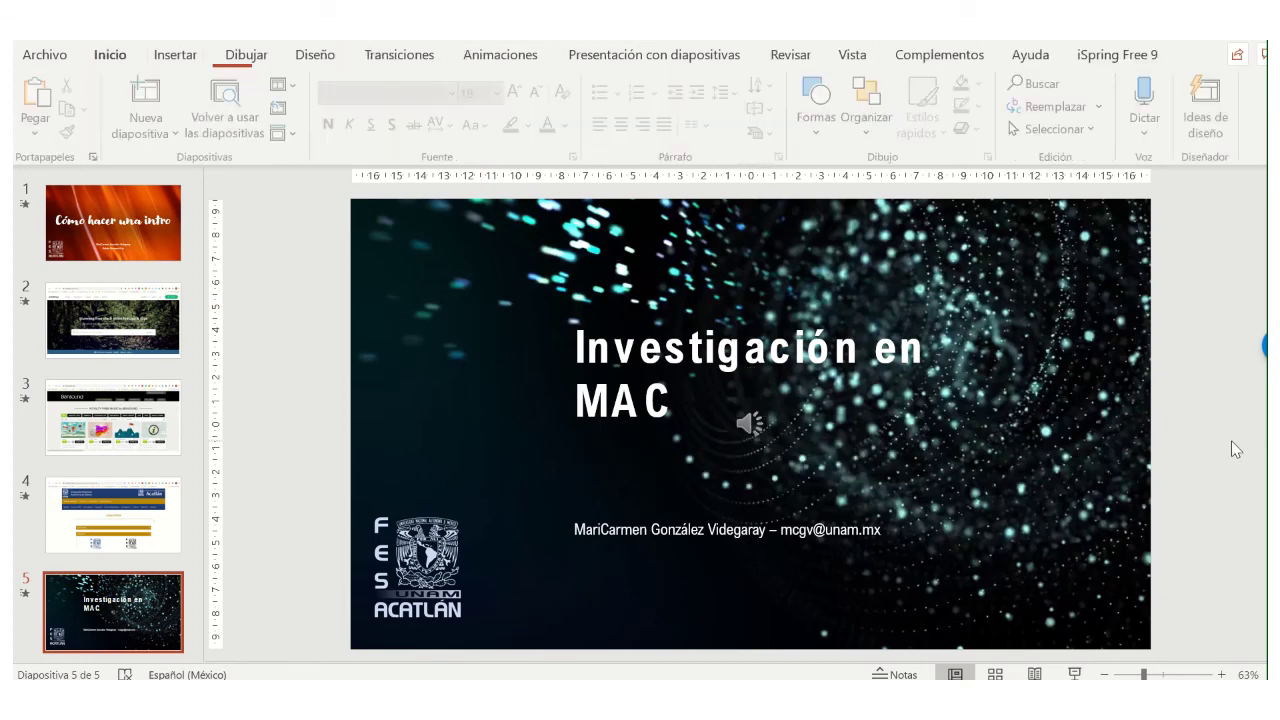
click(752, 430)
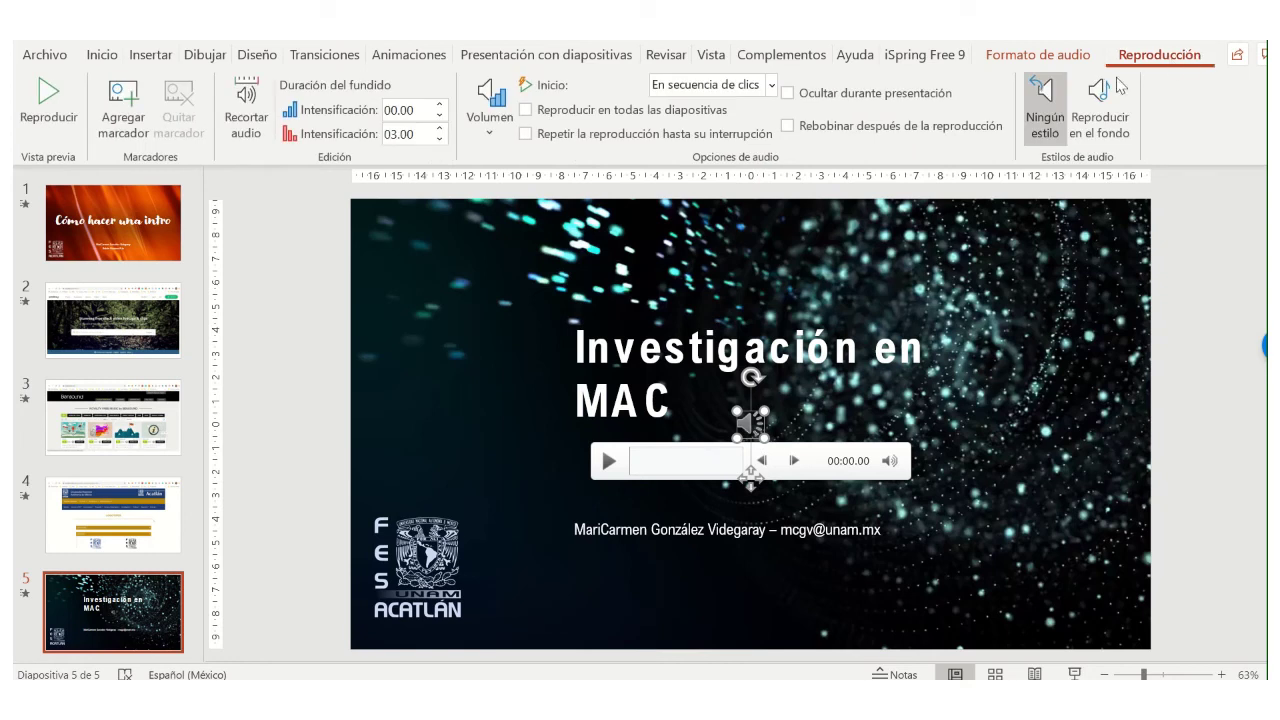
Step: Hide the audio icon during the show and set it to start automatically
click(788, 93)
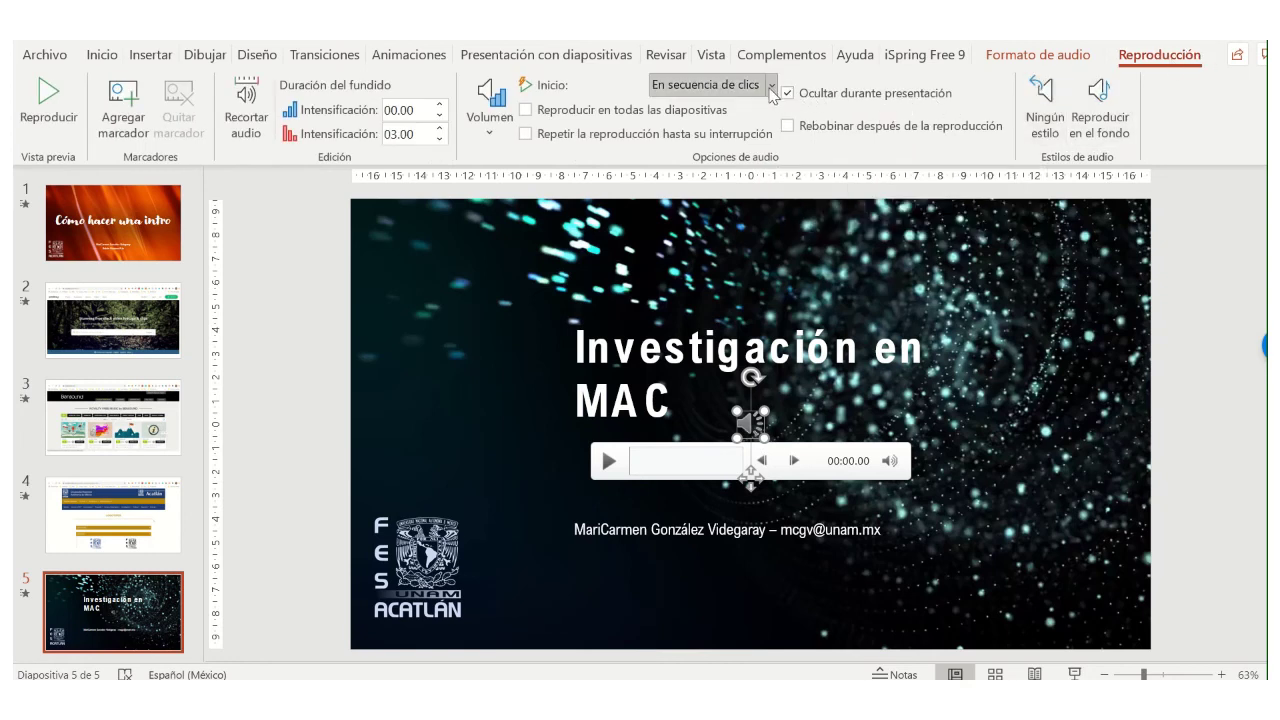
click(771, 88)
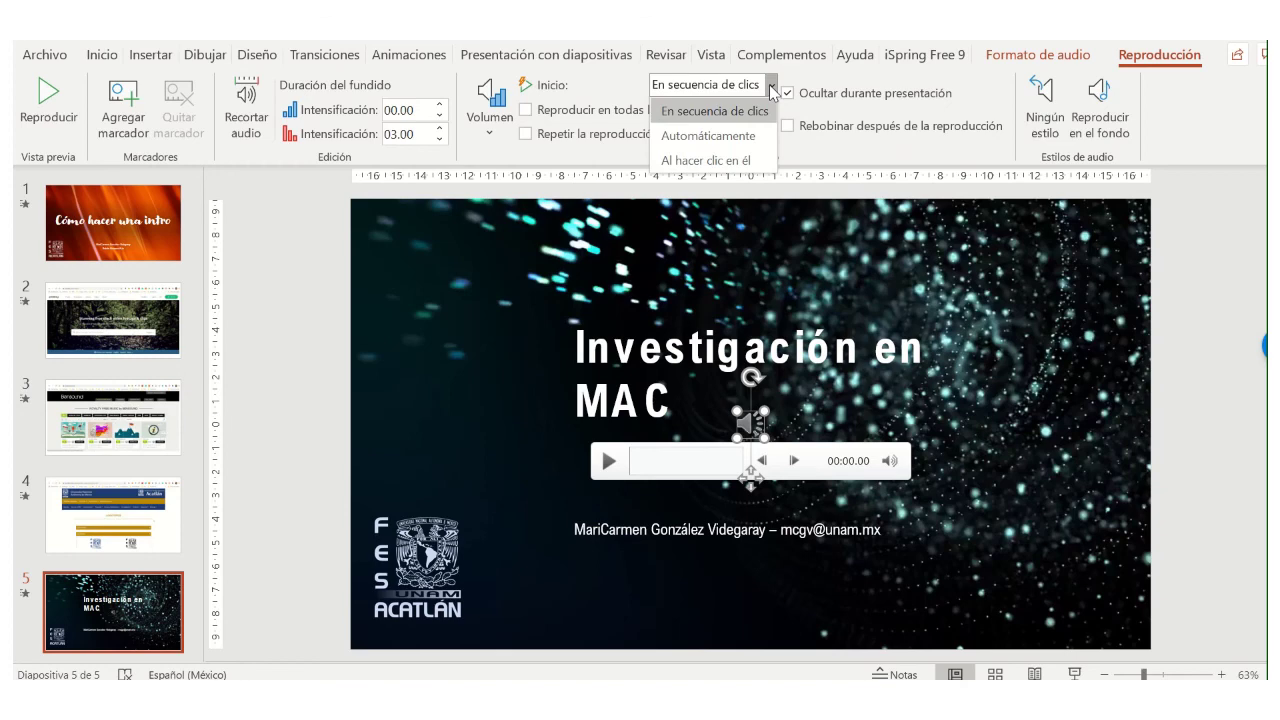
click(760, 134)
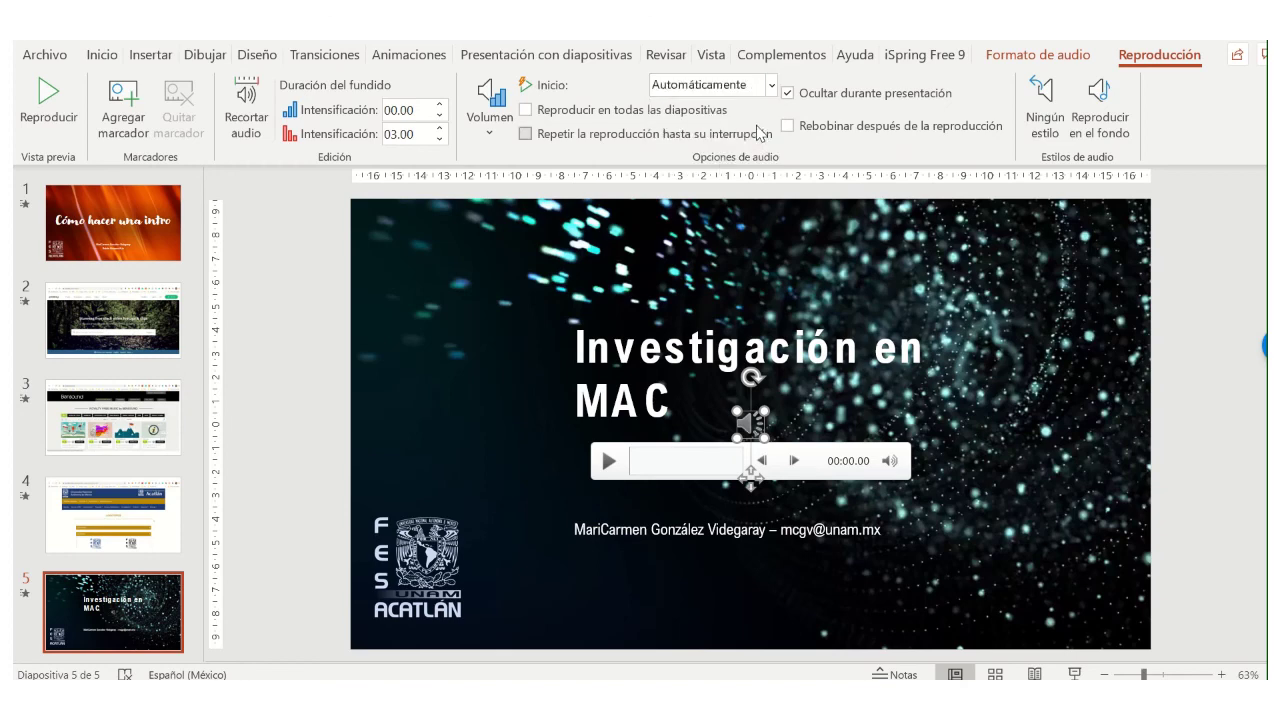
click(1169, 423)
mouse_move(1048, 603)
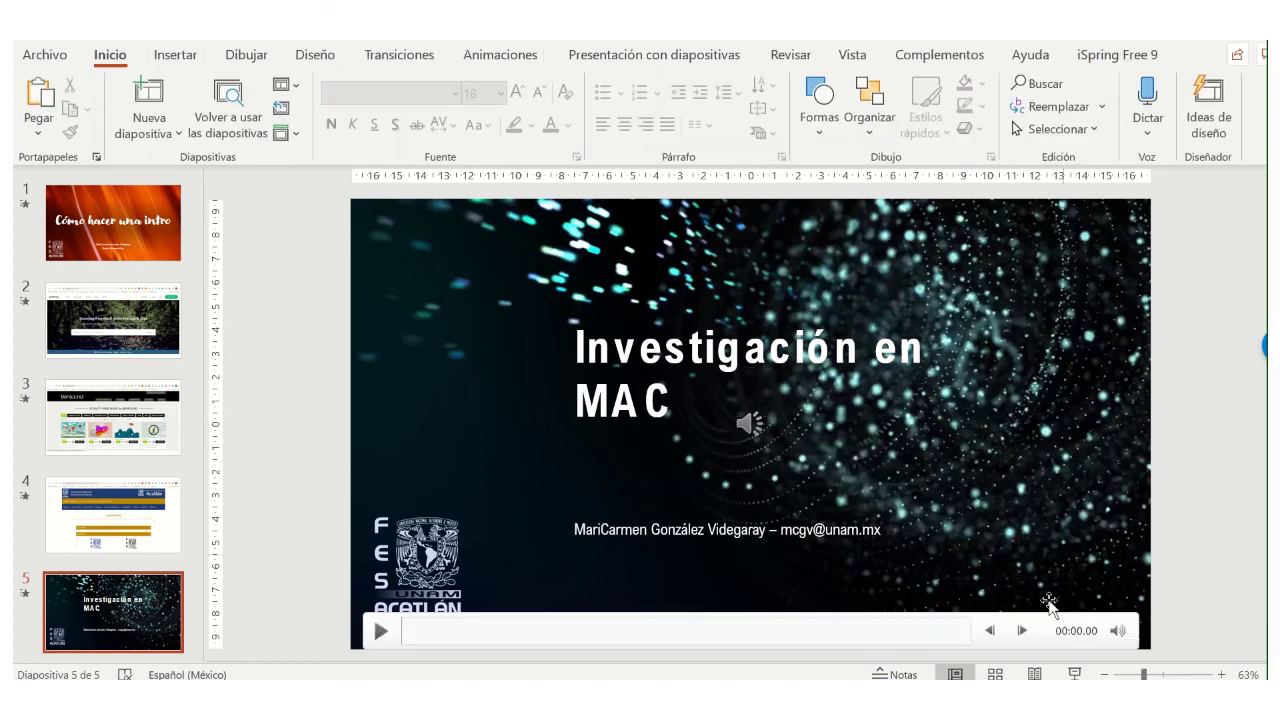
Step: Start the slide show from slide 5 to preview the intro
click(1074, 674)
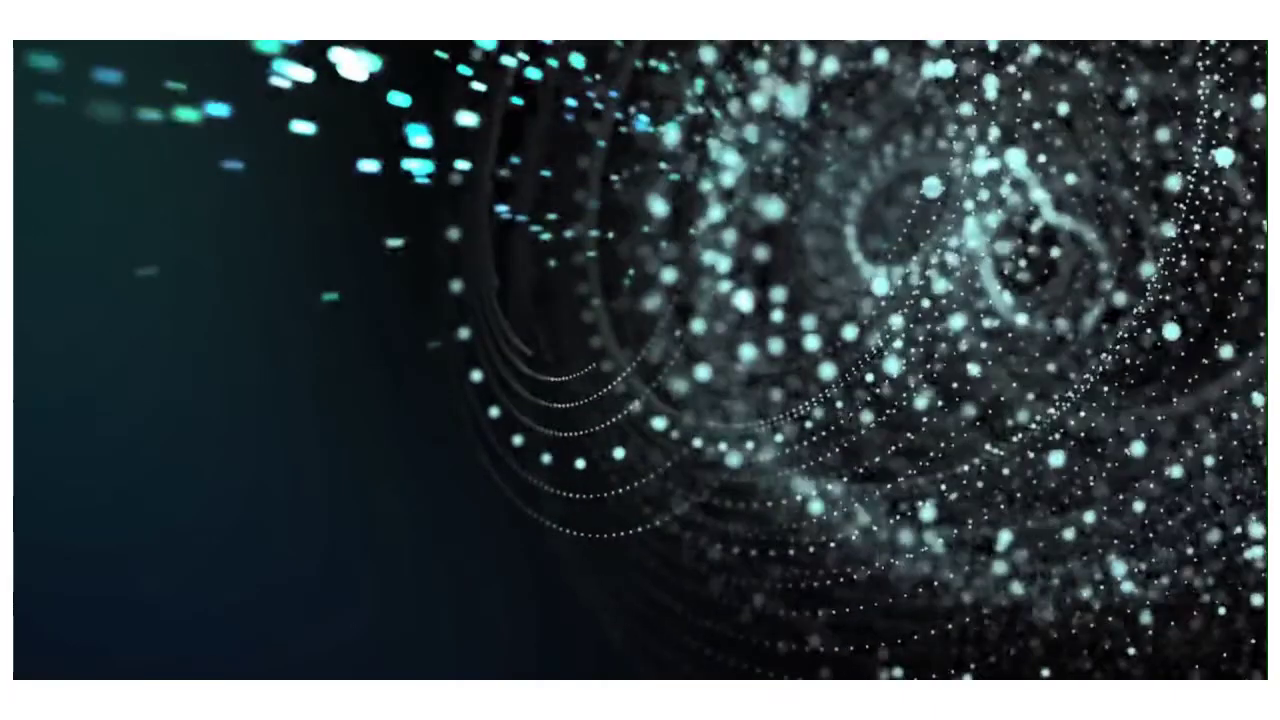